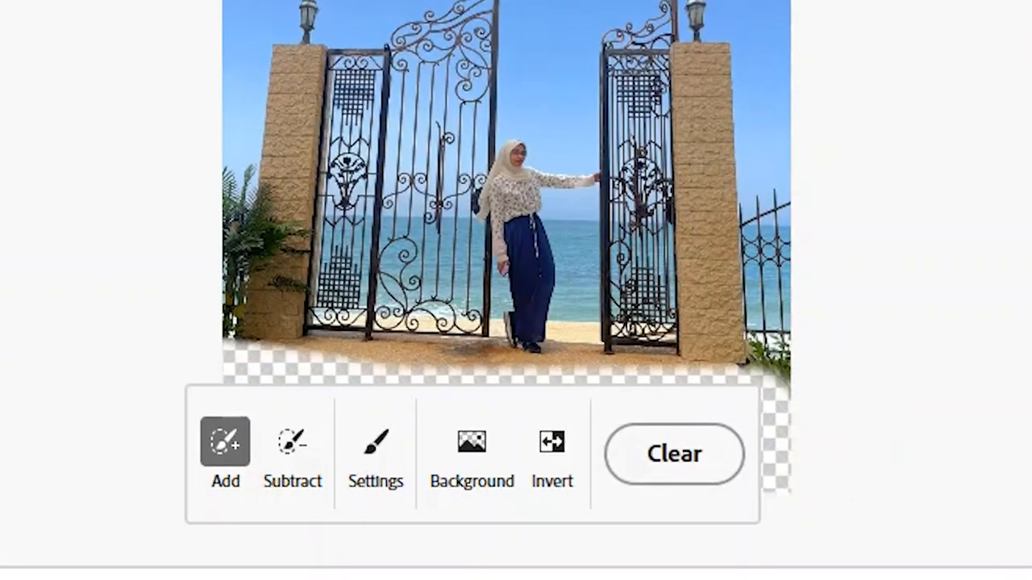
- Generate "grass" in the erased ground area below the gate
double_click(283, 524)
text(grass)
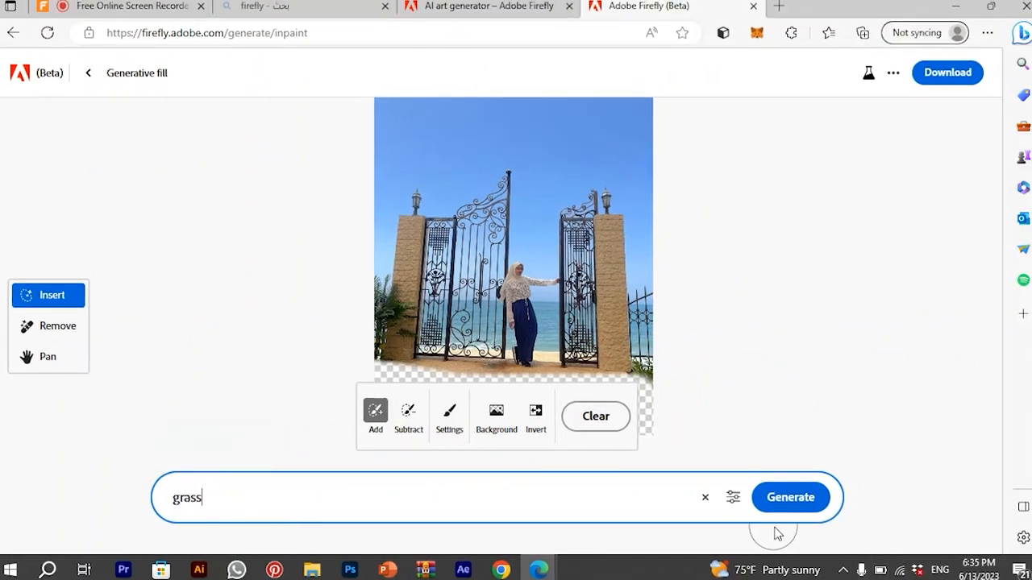
click(777, 515)
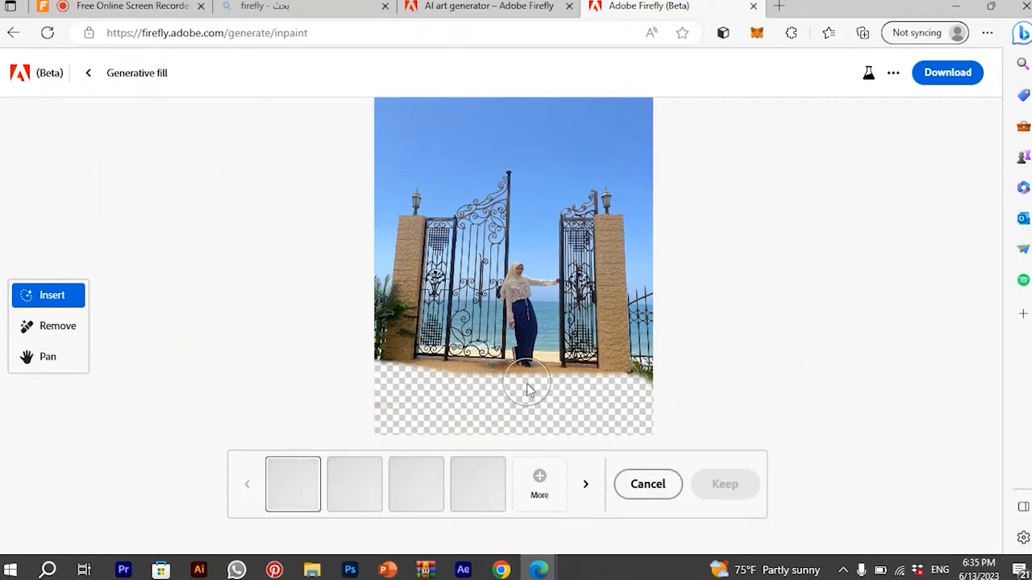
- Compare the generated grass variations and keep the second one
click(371, 500)
click(415, 500)
click(477, 496)
click(342, 491)
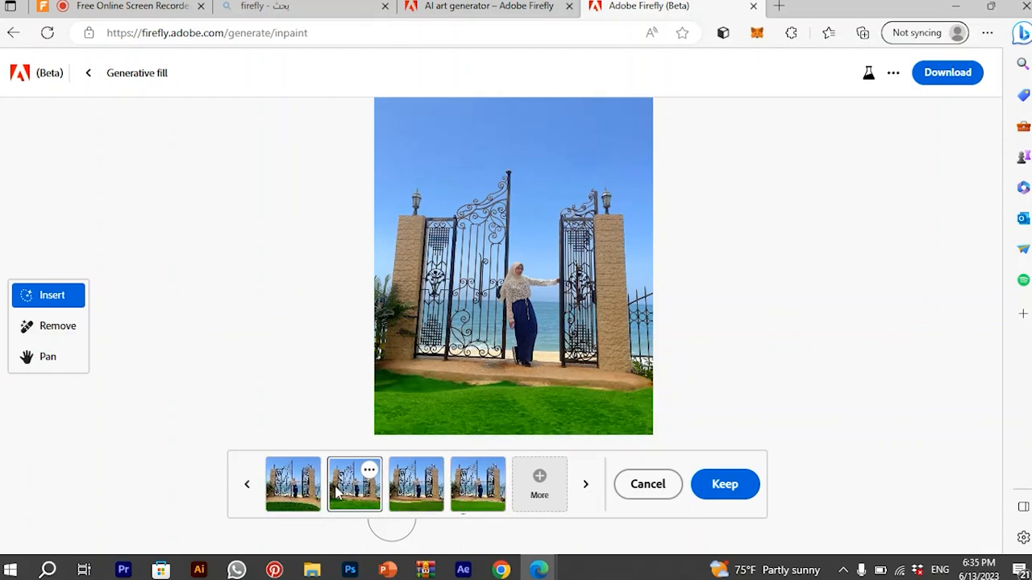
click(724, 484)
- Mask an arch along both upper sides of the sky above the gate, and cancel the bare-branch variations
mouse_move(552, 149)
mouse_down()
mouse_move(663, 297)
mouse_move(659, 365)
mouse_up()
drag(458, 145, 363, 252)
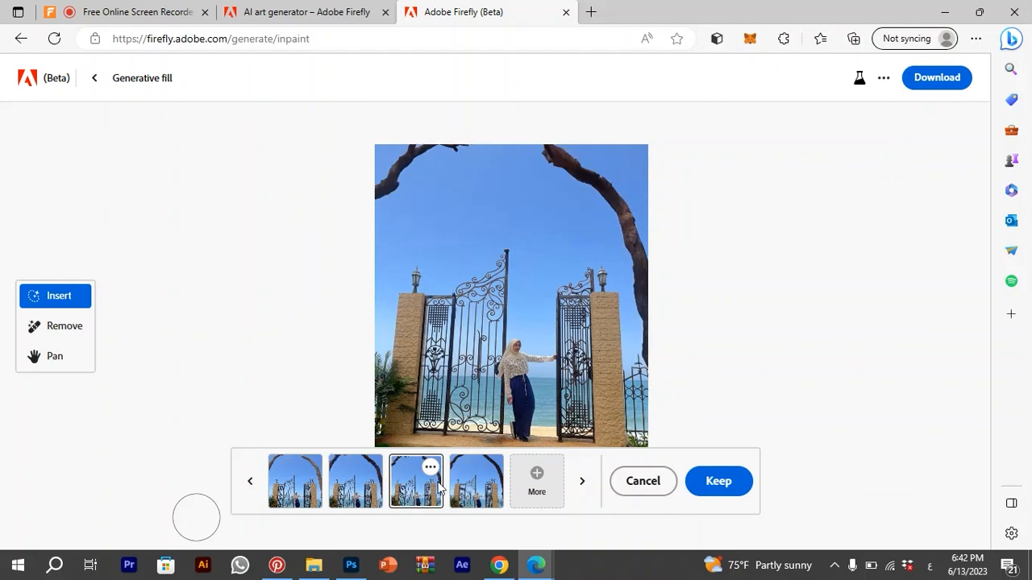
click(619, 484)
- Mask a band of sky above the gate and keep the first whale variation for it
mouse_move(540, 223)
mouse_down()
mouse_move(457, 216)
mouse_move(532, 212)
mouse_move(511, 205)
mouse_move(542, 225)
mouse_move(529, 208)
mouse_move(438, 223)
mouse_up()
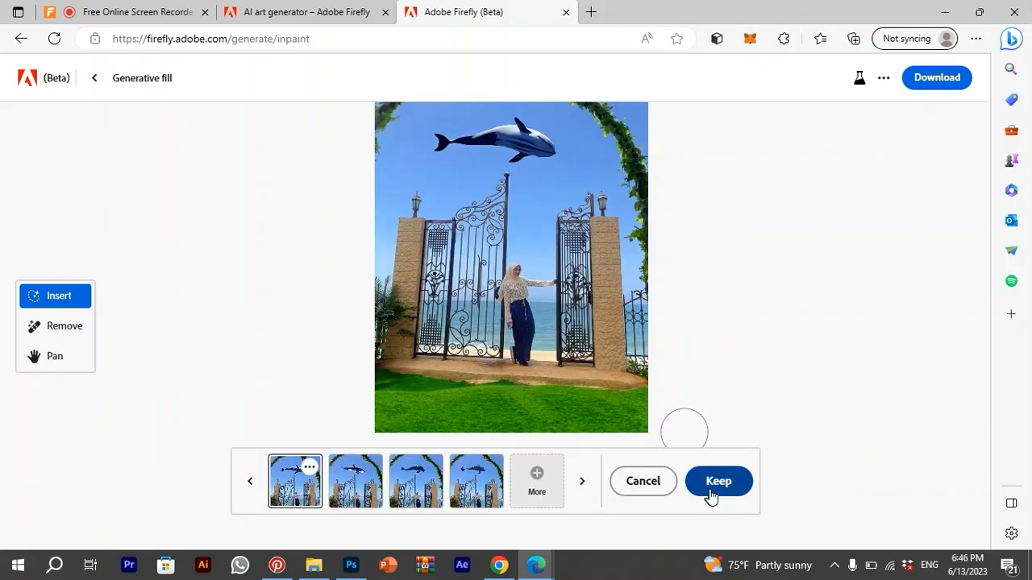
click(713, 487)
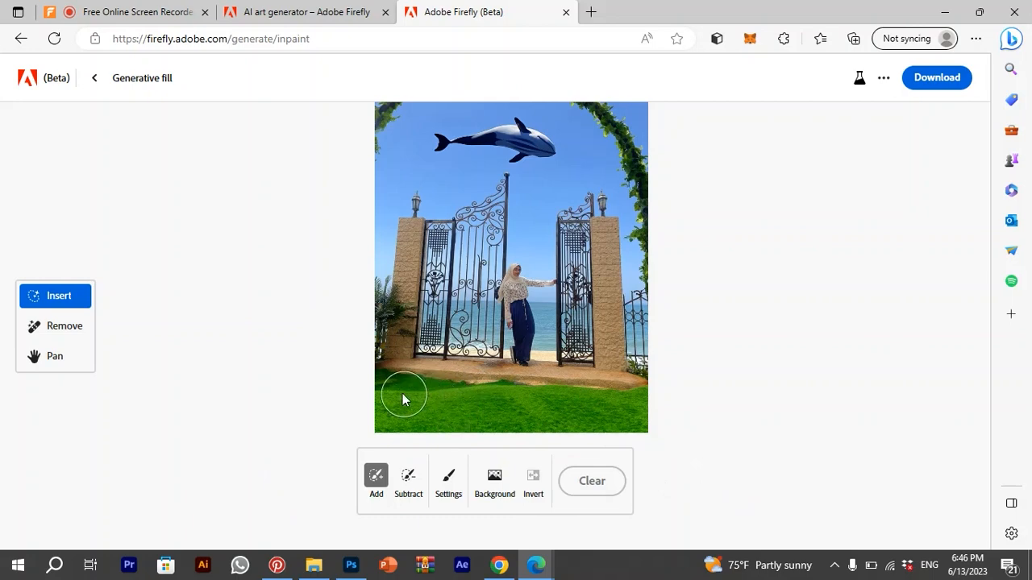
- Mask the panels of both gate halves and generate "flowers hang the gate" in them
mouse_move(480, 234)
mouse_down()
mouse_move(464, 316)
mouse_move(573, 328)
mouse_move(452, 242)
mouse_move(443, 355)
mouse_up()
text(flow)
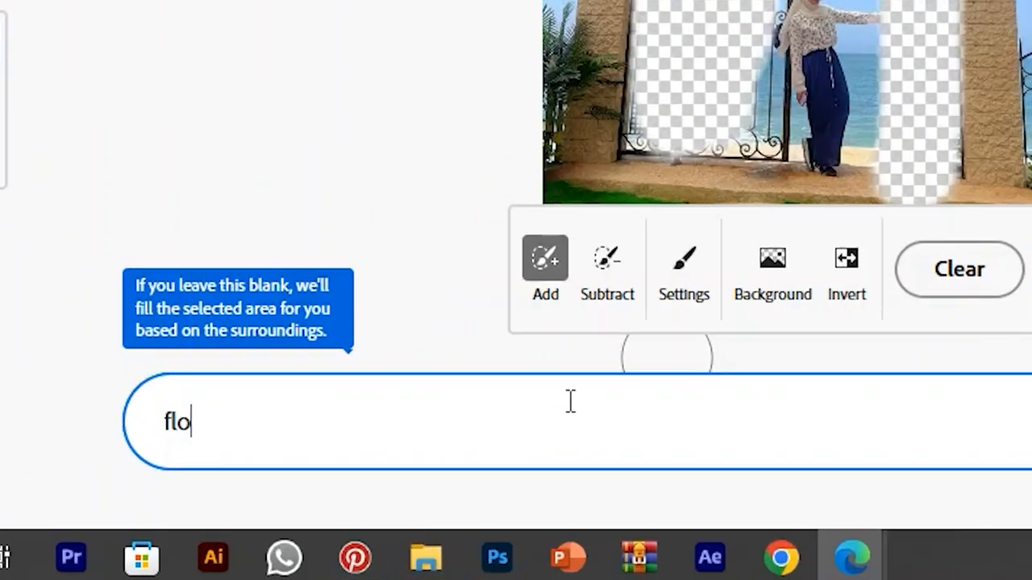
text(ers hang the gate)
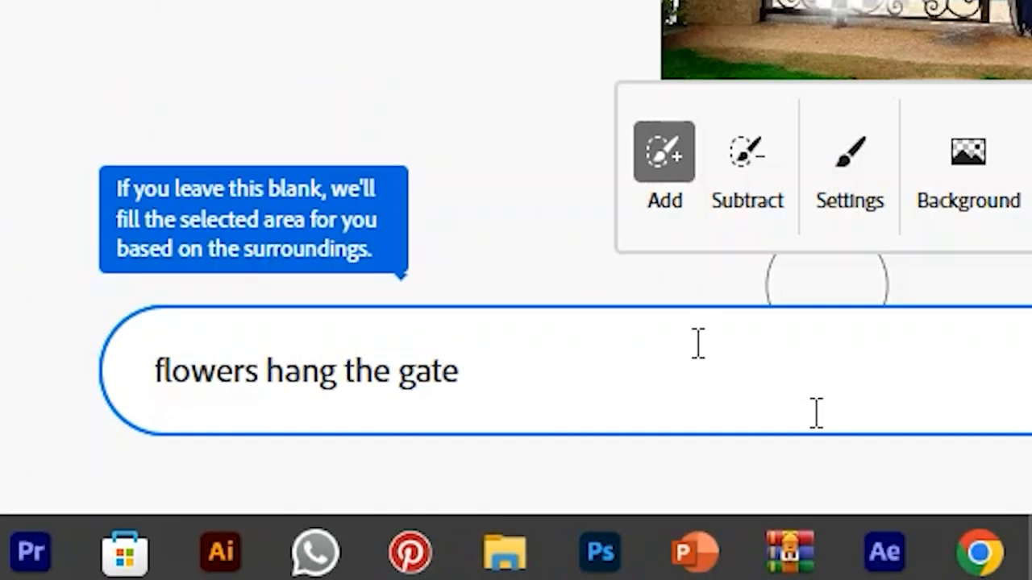
key(Return)
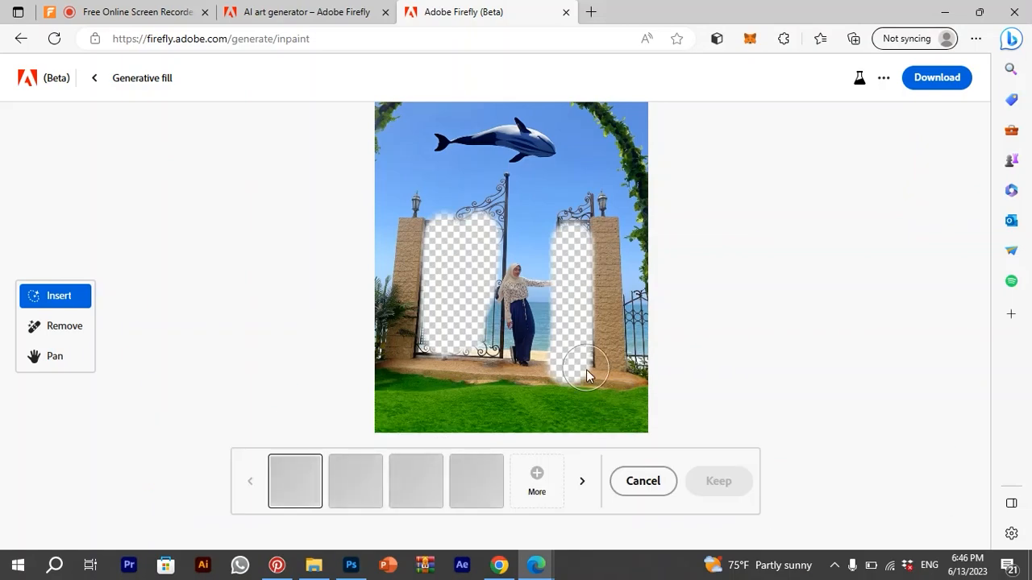
- Compare the flower variations on the gate and keep the first one
click(349, 499)
click(416, 501)
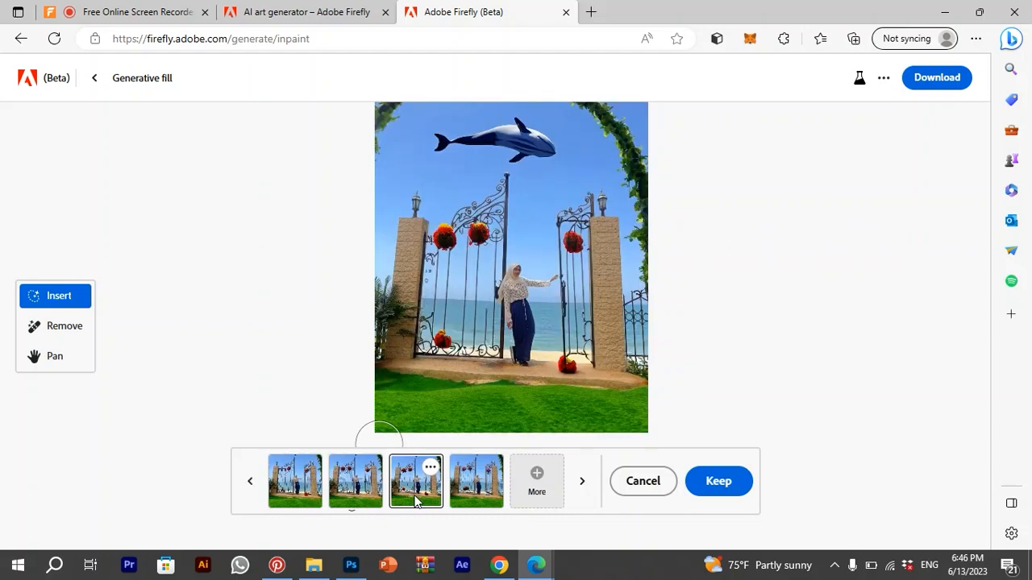
click(474, 497)
click(301, 482)
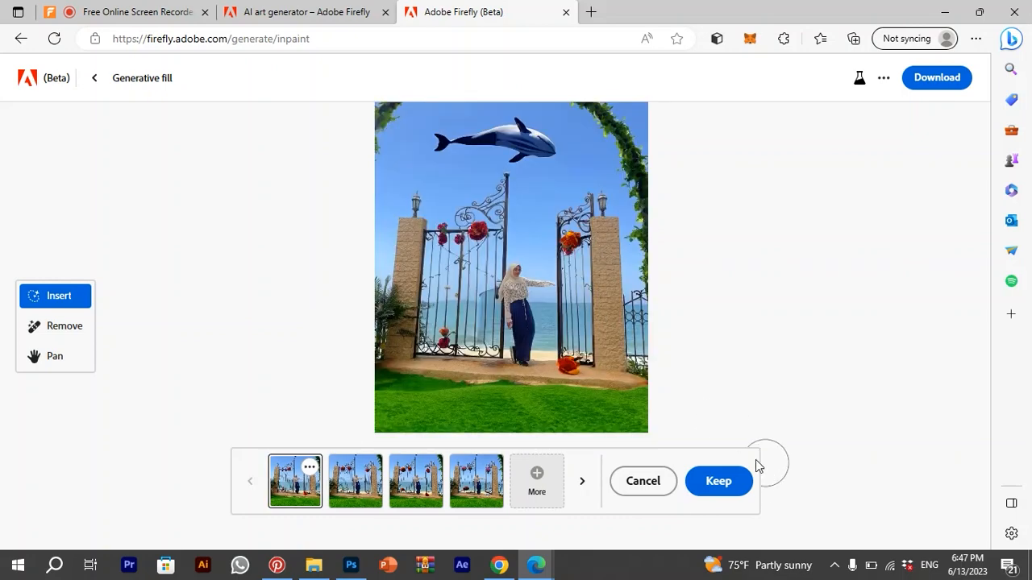
click(718, 481)
- Mask a strip of open sky between the gate halves and generate "plane" in it
mouse_move(549, 228)
mouse_down()
mouse_move(499, 211)
mouse_move(522, 231)
mouse_up()
click(236, 492)
text(plane)
click(782, 494)
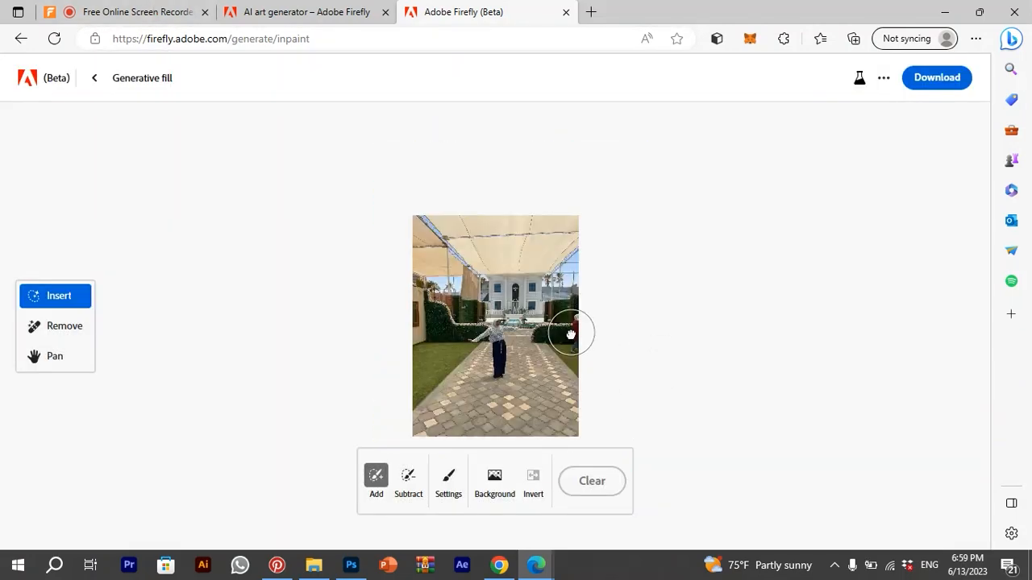
- Mask the canopy and building in the upper part of the courtyard photo and generate "japan" there
mouse_move(568, 304)
mouse_down()
mouse_move(559, 278)
mouse_move(520, 302)
mouse_move(480, 302)
mouse_move(591, 267)
mouse_move(544, 262)
mouse_up()
click(366, 495)
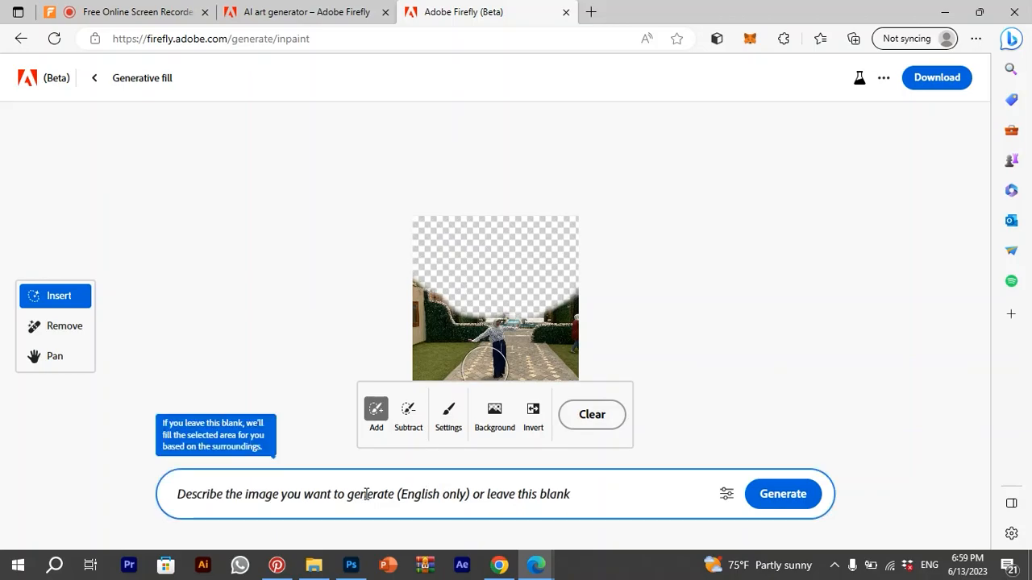
text(ja)
text(pan)
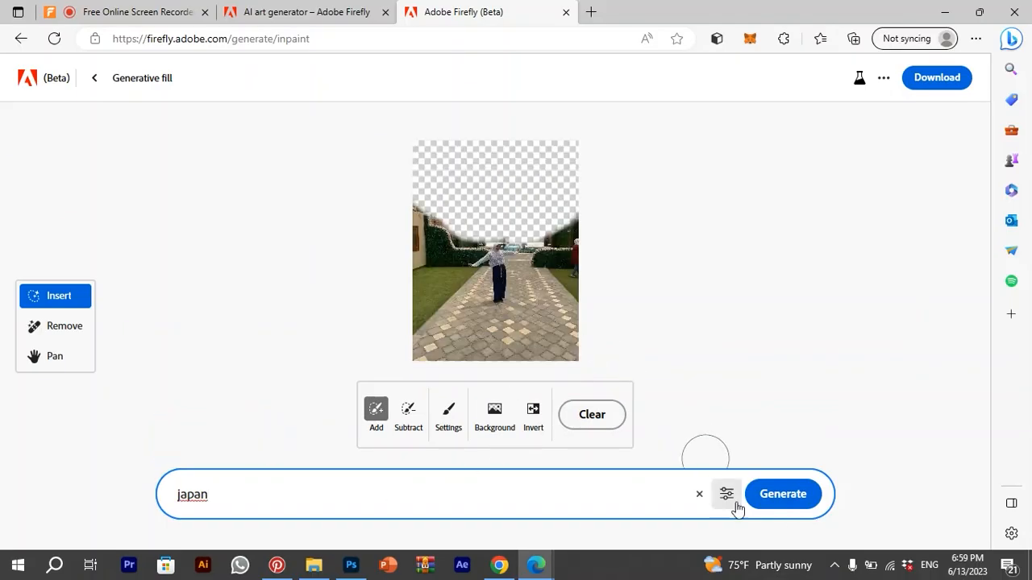
key(Return)
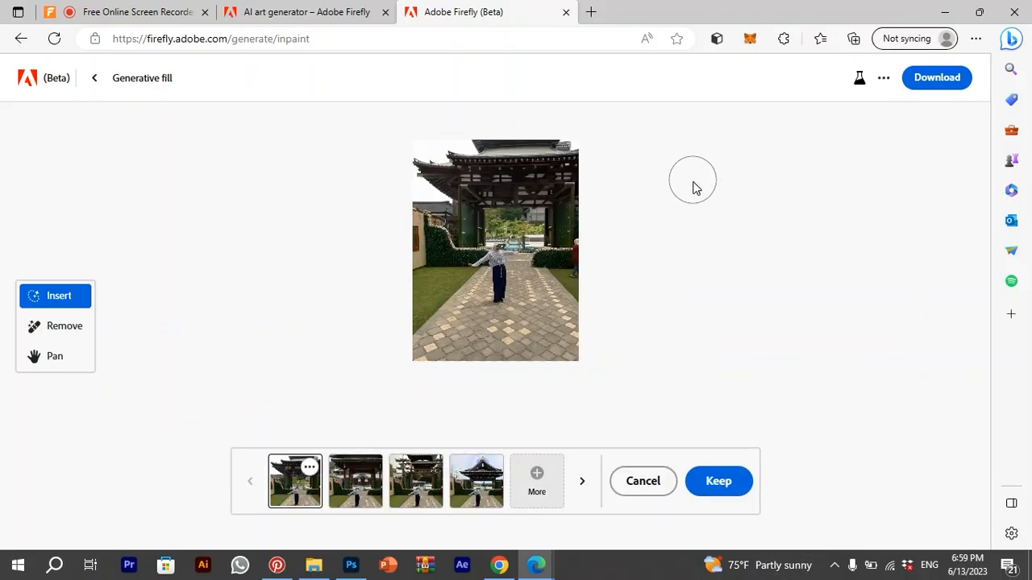
- Compare the Japanese gate variations and keep the first one
scroll(445, 305, up, 6)
scroll(559, 260, down, 2)
scroll(579, 255, up, 1)
scroll(658, 273, down, 5)
click(355, 491)
click(416, 496)
click(480, 495)
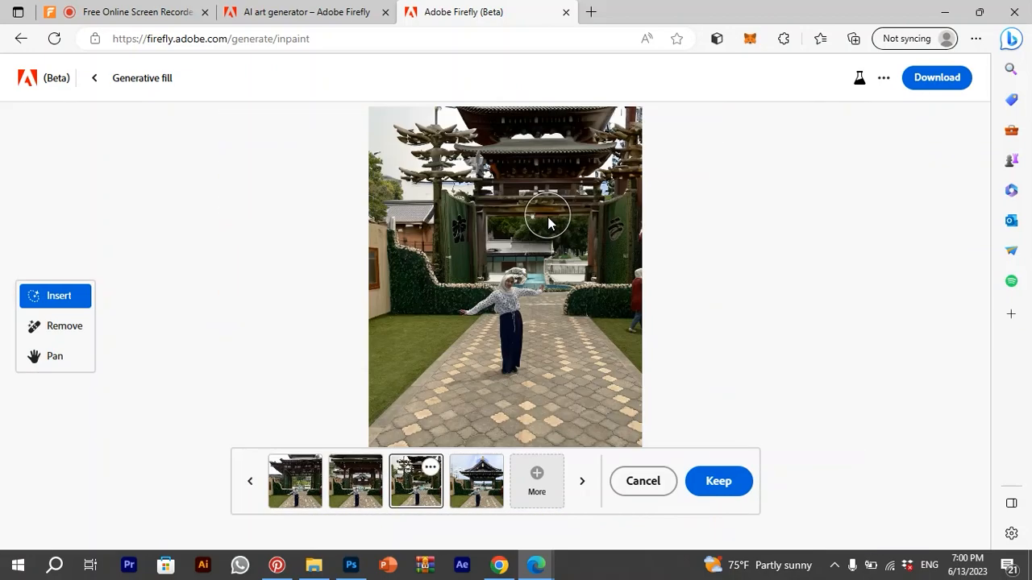
click(416, 482)
click(295, 482)
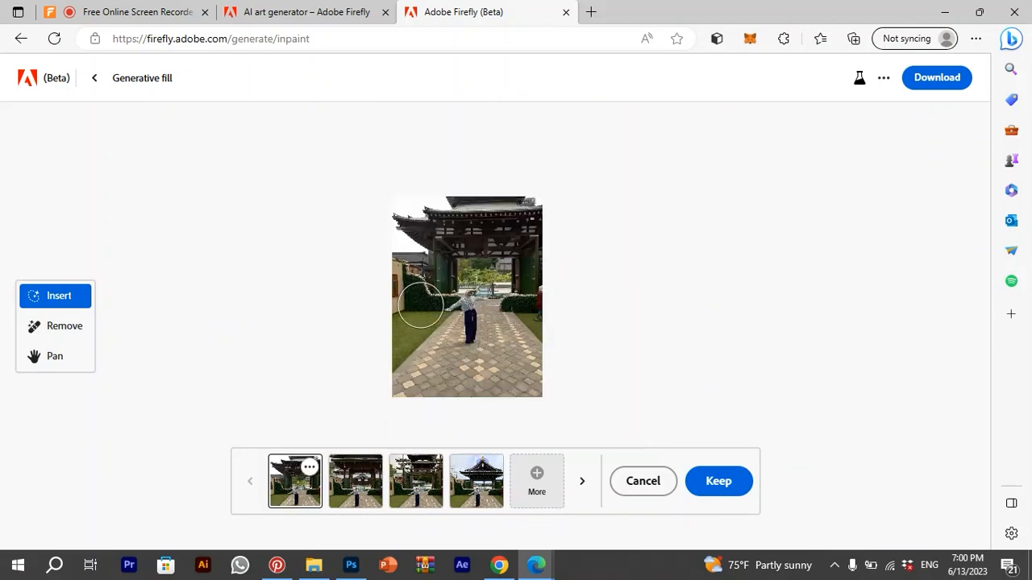
click(701, 481)
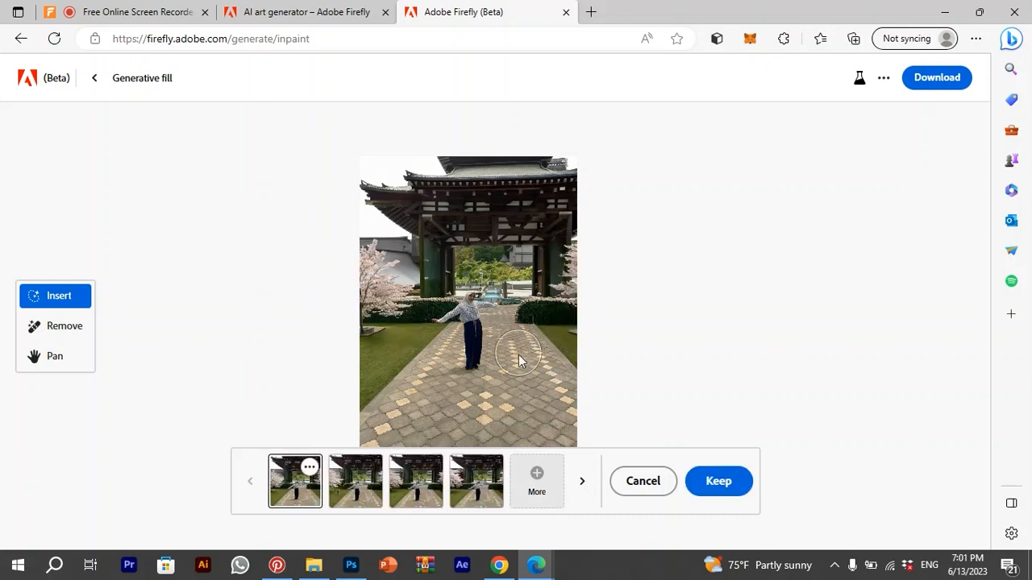
- Compare the cherry blossom tree variations beside the path and keep the first one
click(416, 481)
click(467, 499)
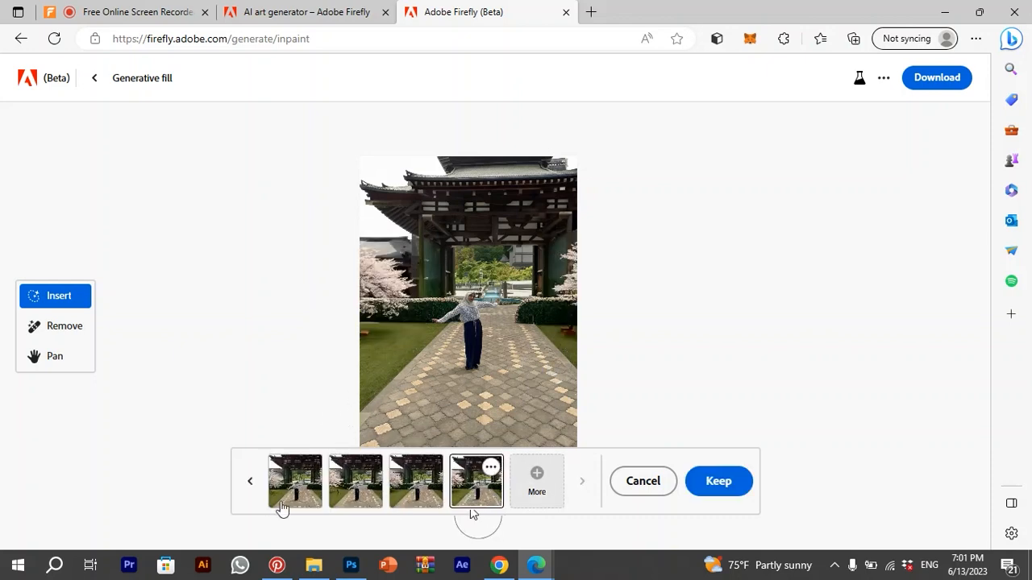
click(278, 502)
click(657, 487)
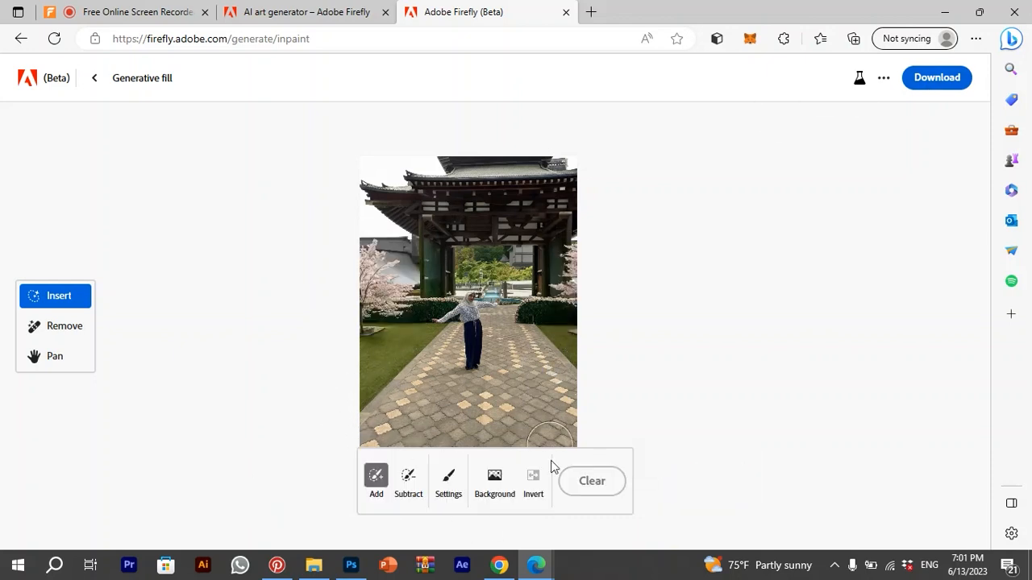
- Mask the paved path around the woman and generate "japan floor" there, applying the spelling correction to the country name
mouse_move(408, 405)
mouse_down()
mouse_move(454, 324)
mouse_move(414, 328)
mouse_move(525, 294)
mouse_move(544, 296)
mouse_move(582, 360)
mouse_move(483, 336)
mouse_move(511, 269)
mouse_move(421, 303)
mouse_move(404, 364)
mouse_move(562, 362)
mouse_move(509, 257)
mouse_move(442, 285)
mouse_up()
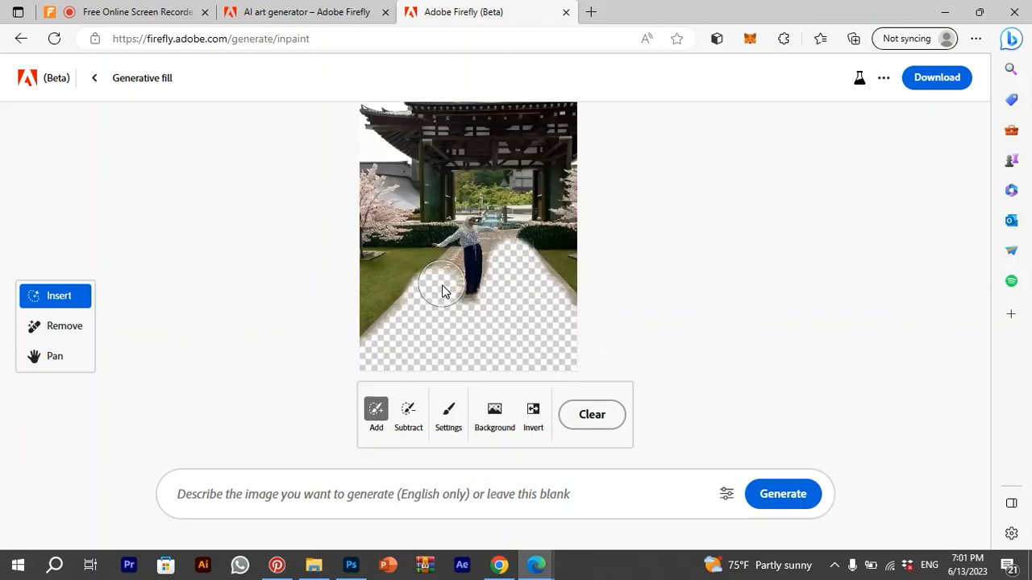
click(253, 494)
text(japan floo)
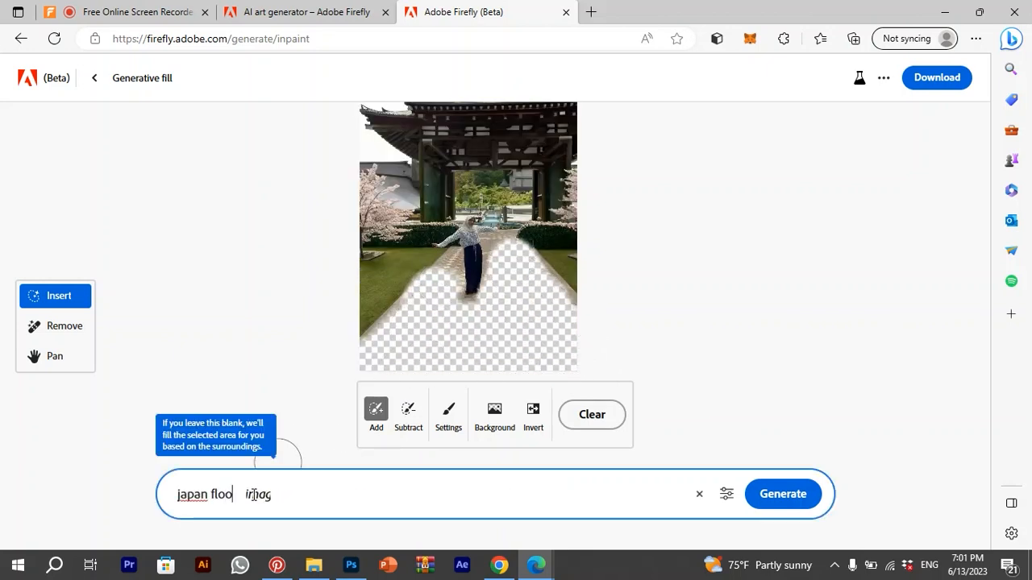
text(r)
click(192, 494)
click(198, 443)
click(782, 494)
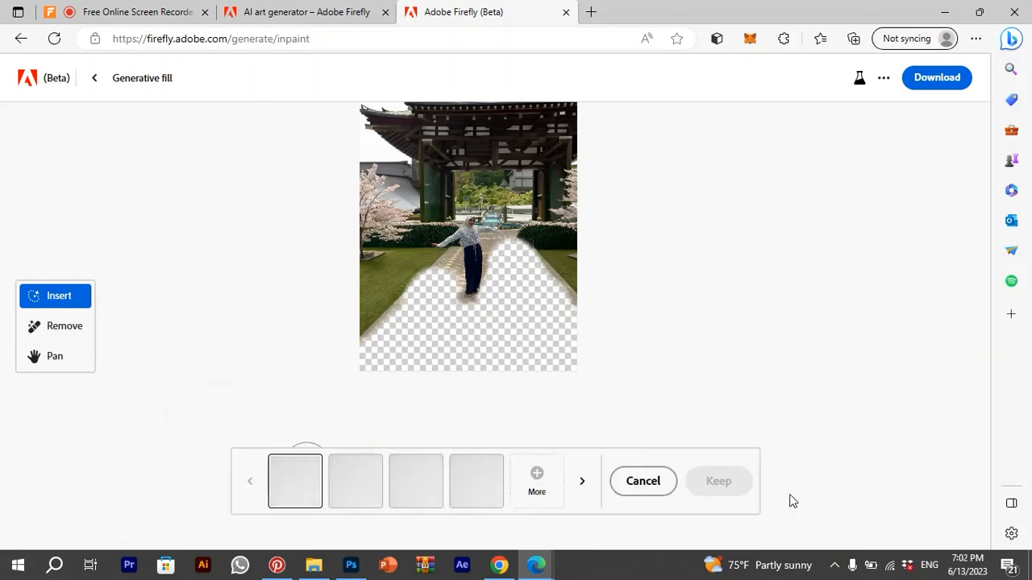
- Compare the path variations, choose the third one and download the image
click(414, 503)
click(470, 500)
click(424, 503)
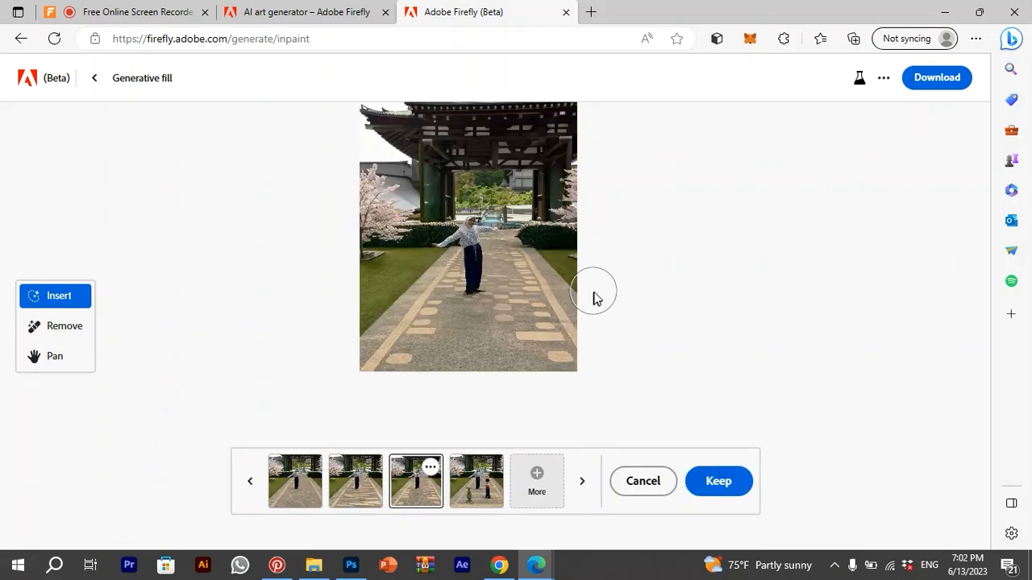
click(937, 78)
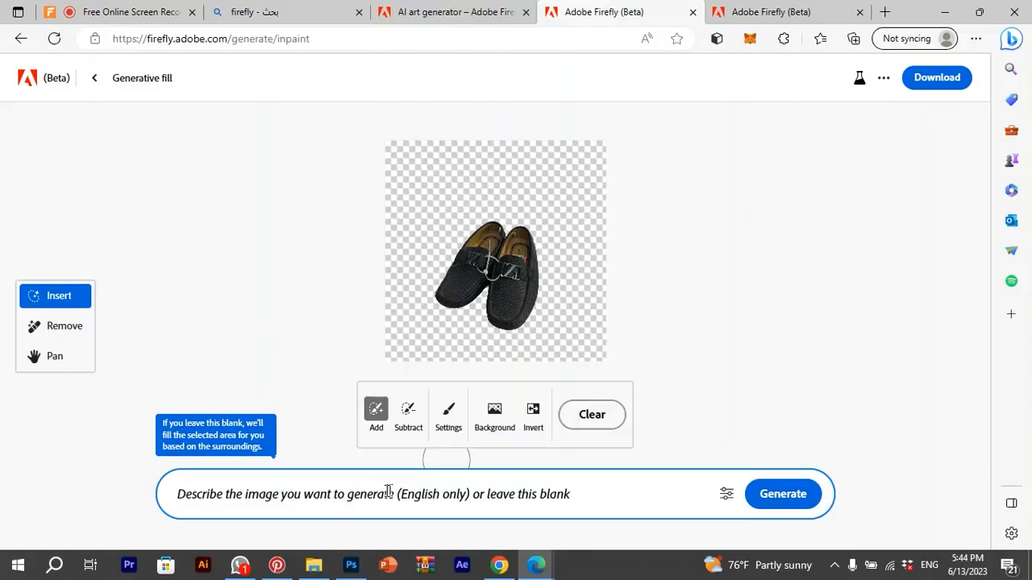
- Generate "stage for shoes" as the new background behind the black loafers
text(stage for sho)
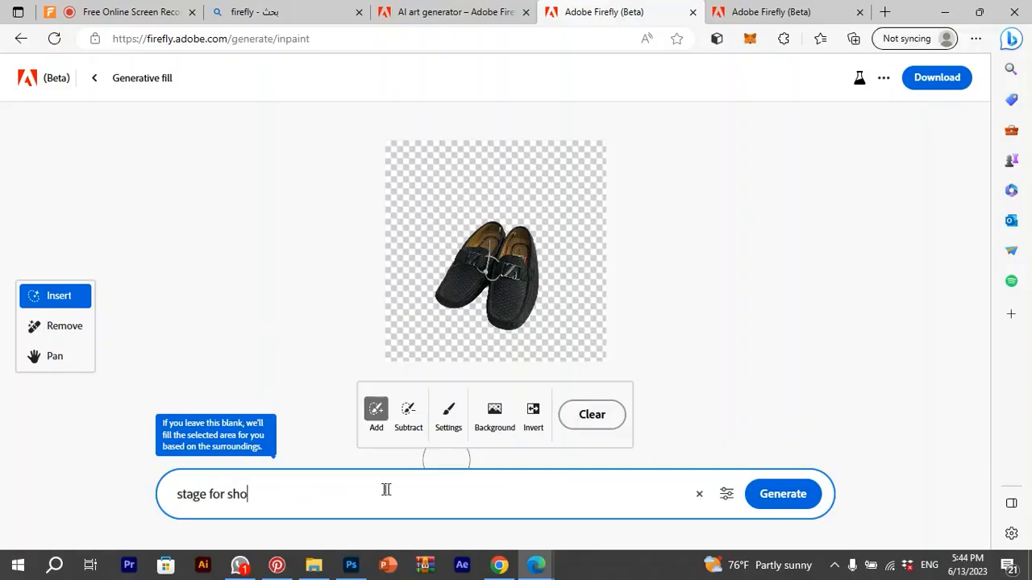
text(es)
click(806, 503)
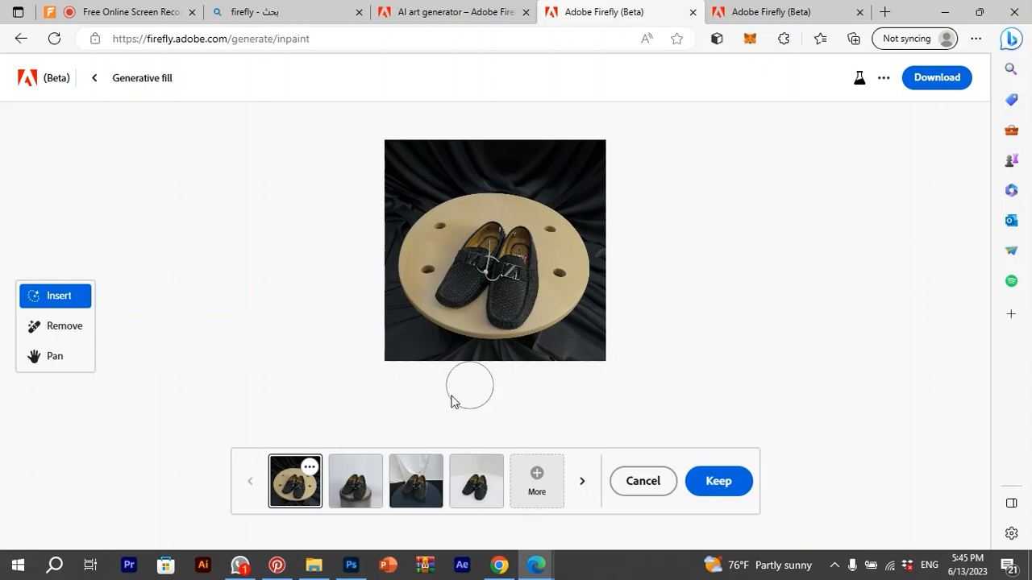
- Generate more stage variations for the black loafers and download the one with the teal backdrop
click(356, 481)
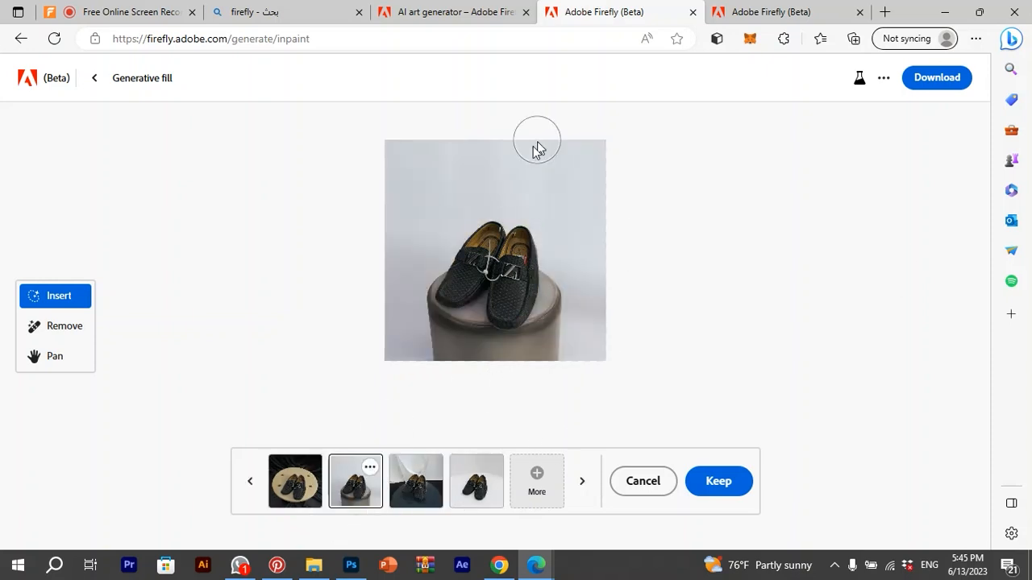
click(537, 479)
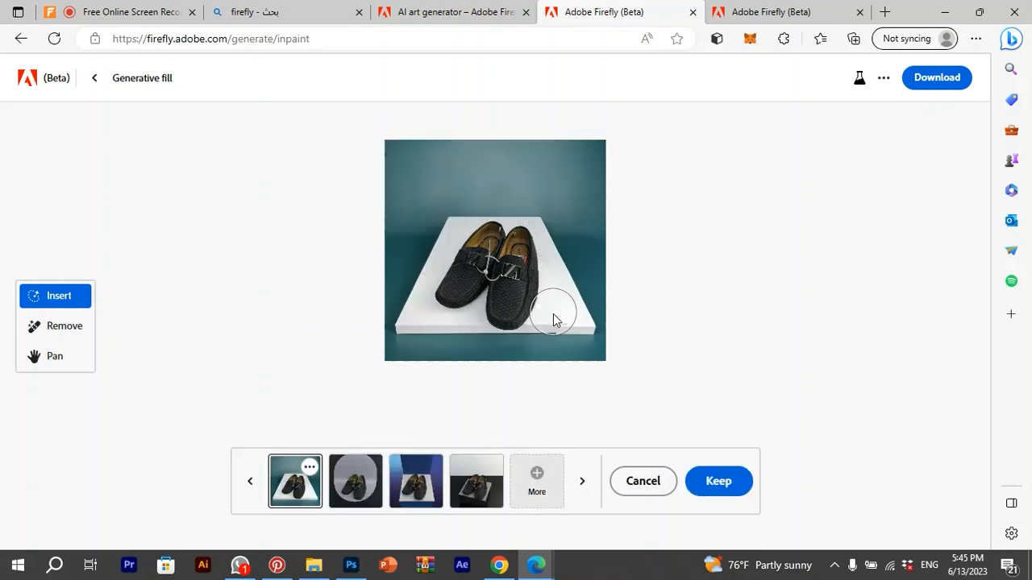
click(936, 78)
- Generate "closet" as the background behind the tan loafers and compare the variations
click(339, 498)
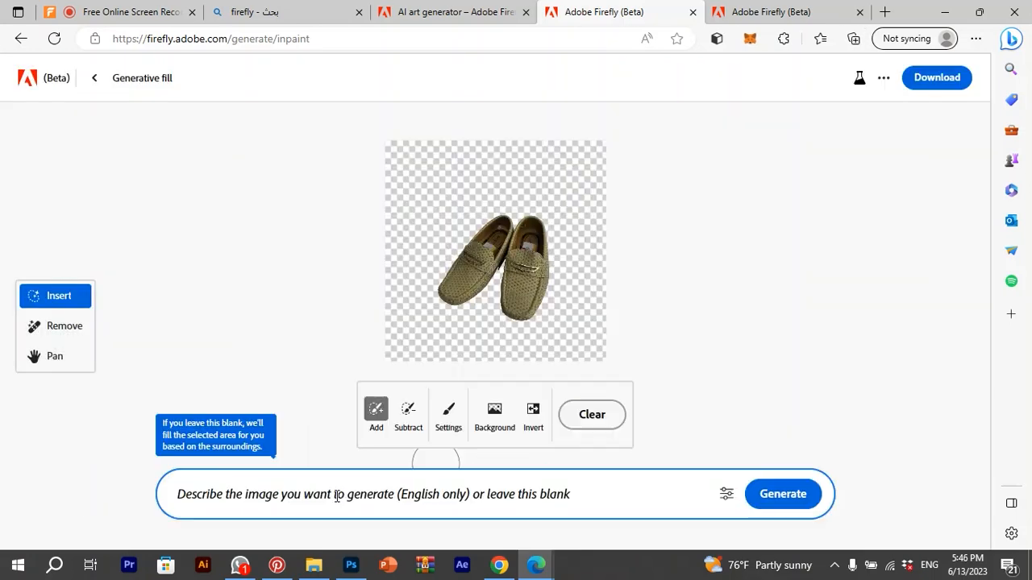
text(closet)
key(Return)
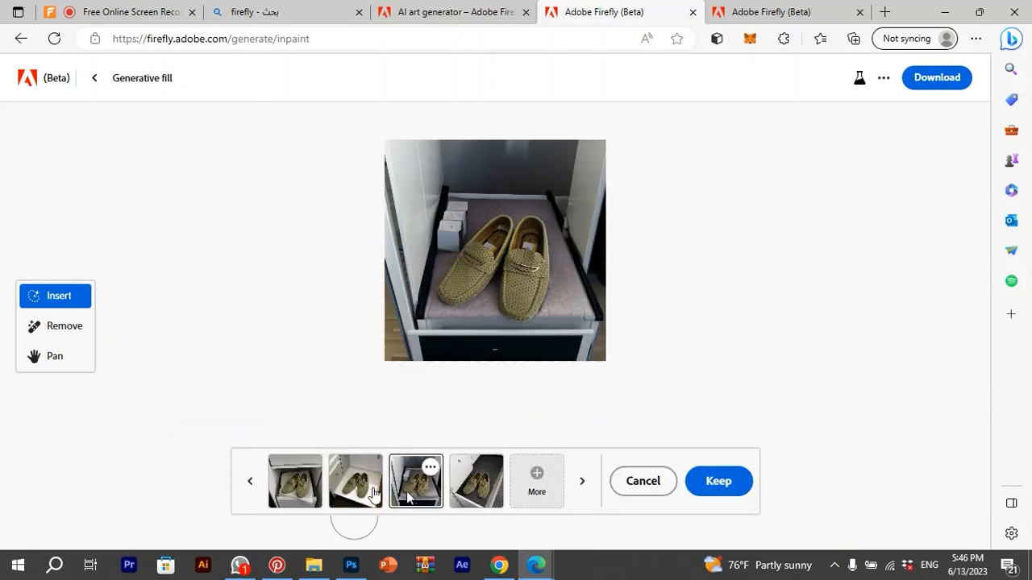
click(356, 481)
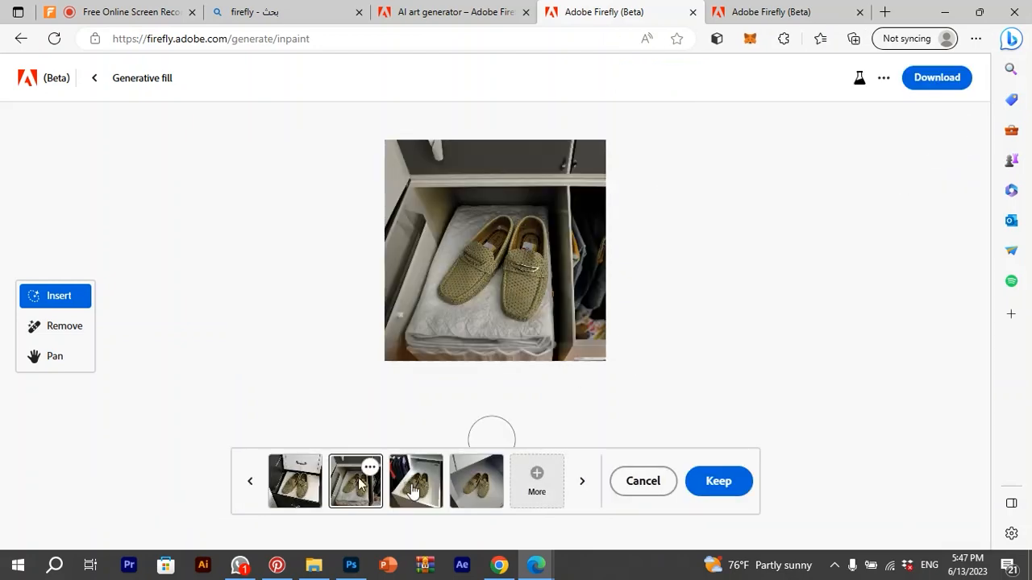
click(482, 494)
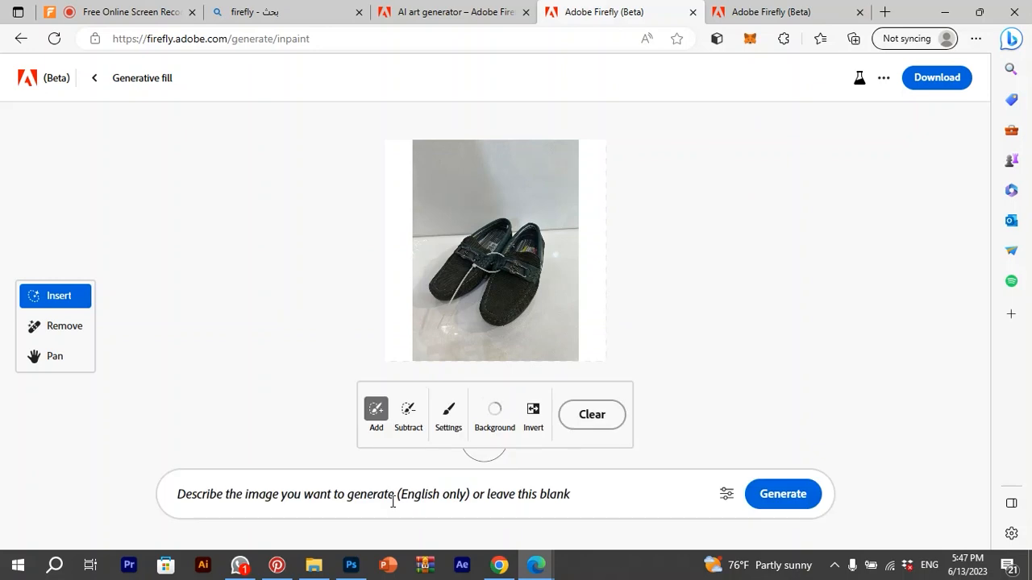
- Generate "floor mat sofa" as the background behind the dark suede loafers
click(392, 501)
text(floor mat)
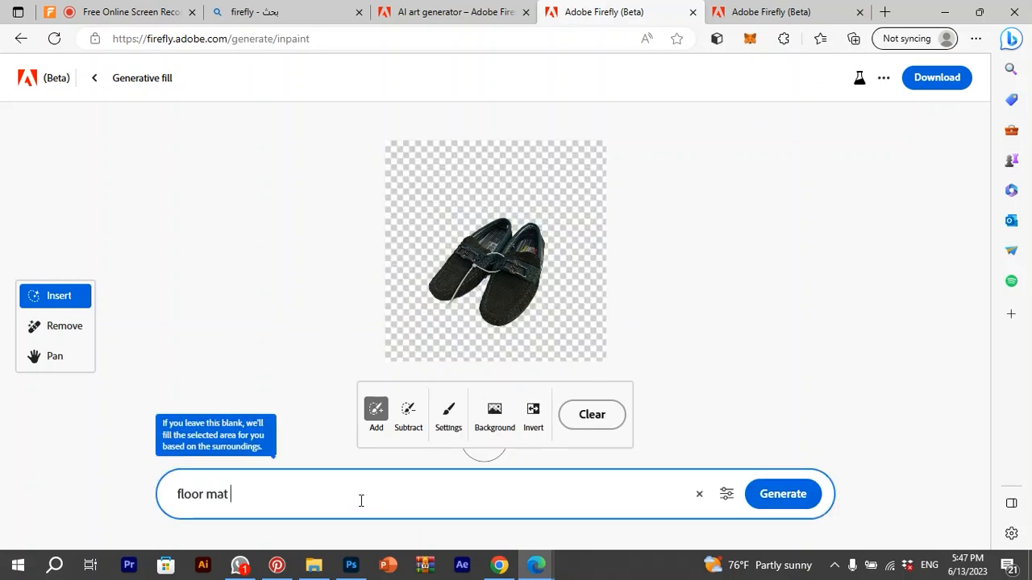
text( sofa)
click(778, 495)
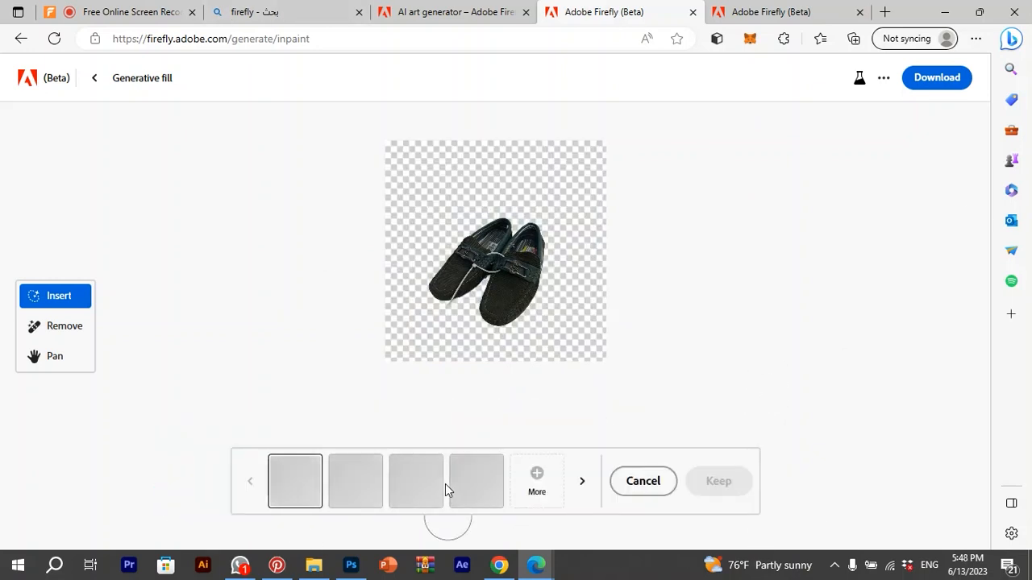
- Preview the third sofa-and-mat variation behind the dark suede loafers and generate more variations
click(416, 475)
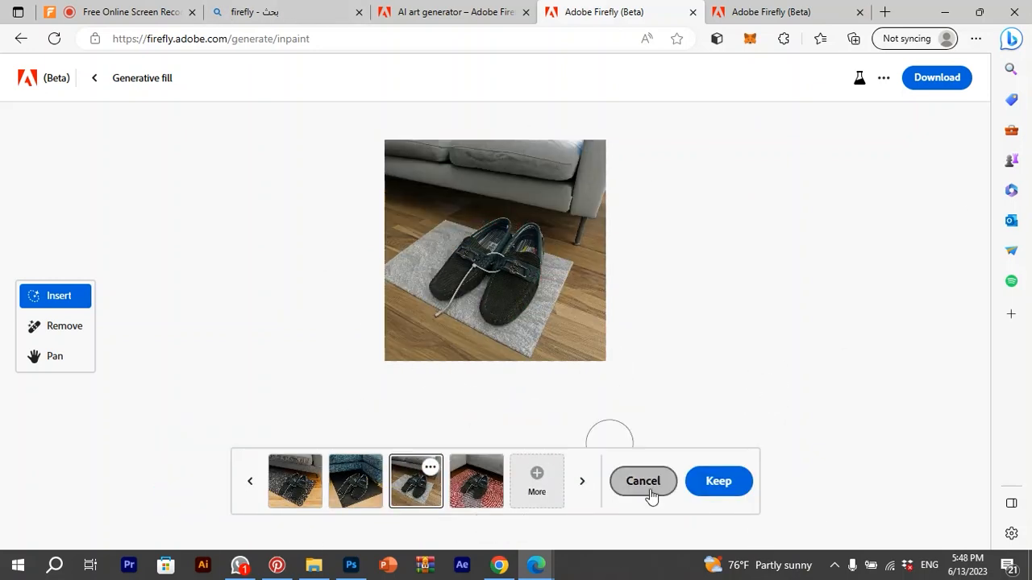
click(537, 482)
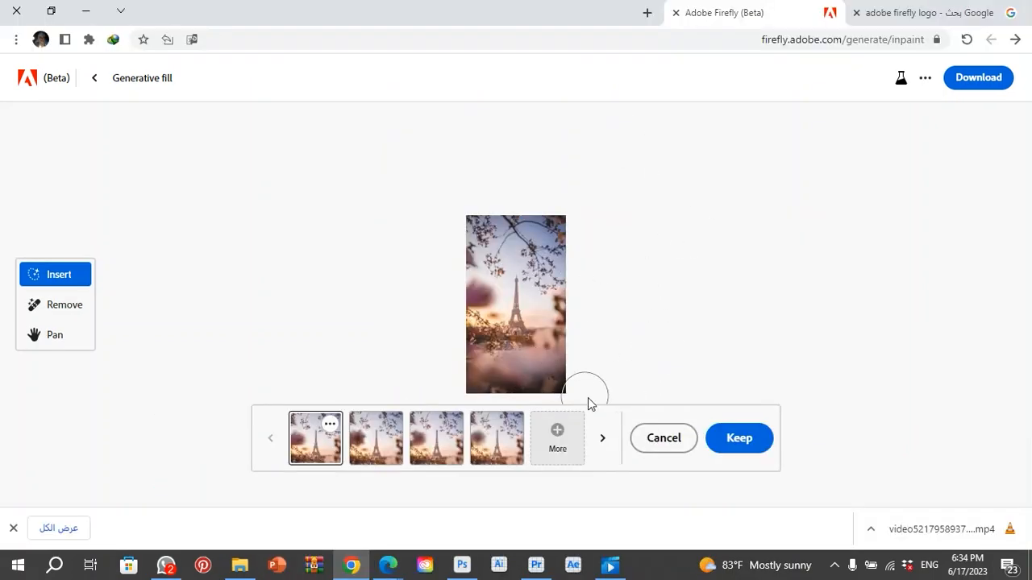
- Compare the Eiffel Tower fill variations, download the fourth one, and put the downloaded image's viewer away
click(396, 449)
click(431, 460)
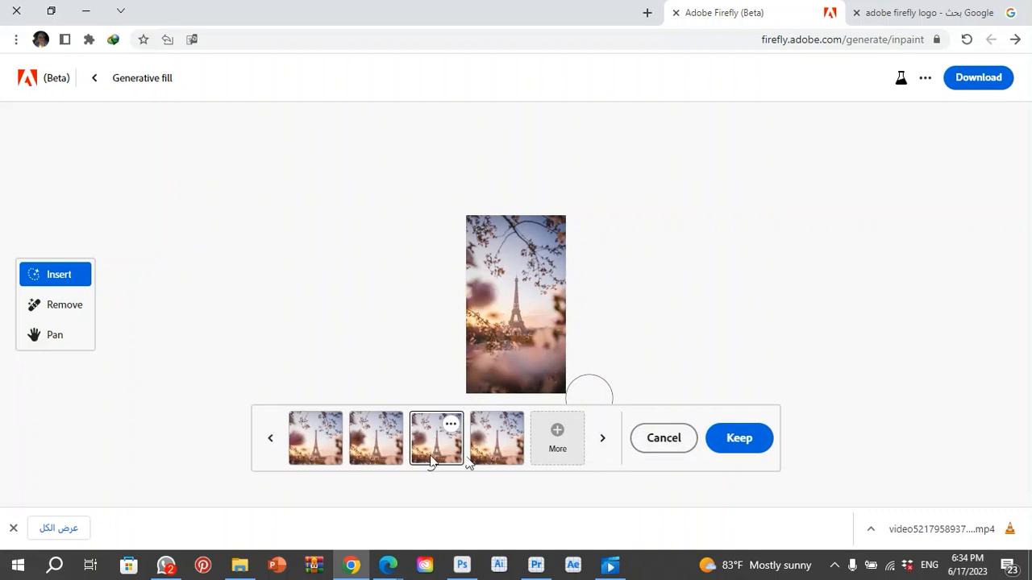
click(486, 462)
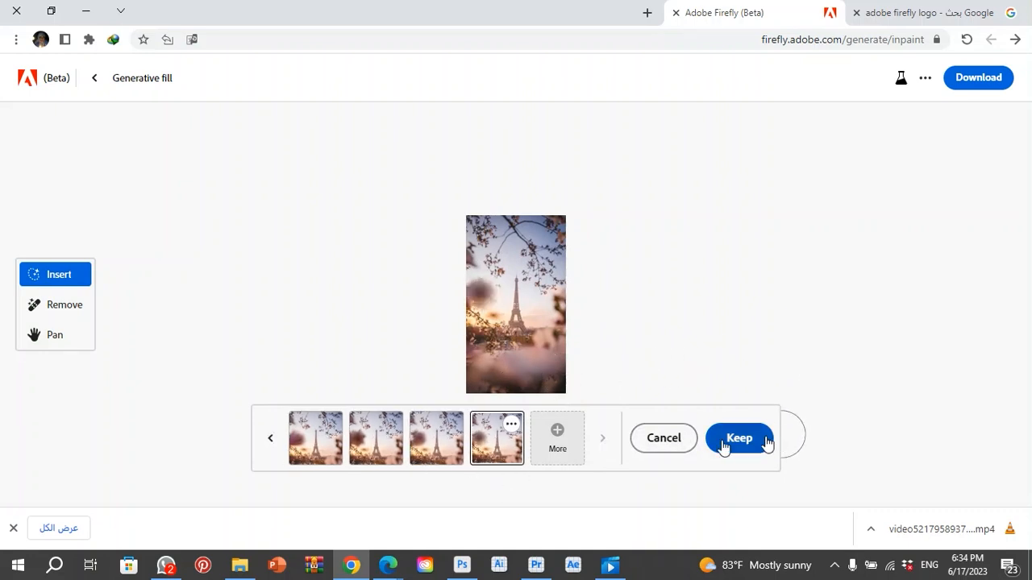
click(959, 84)
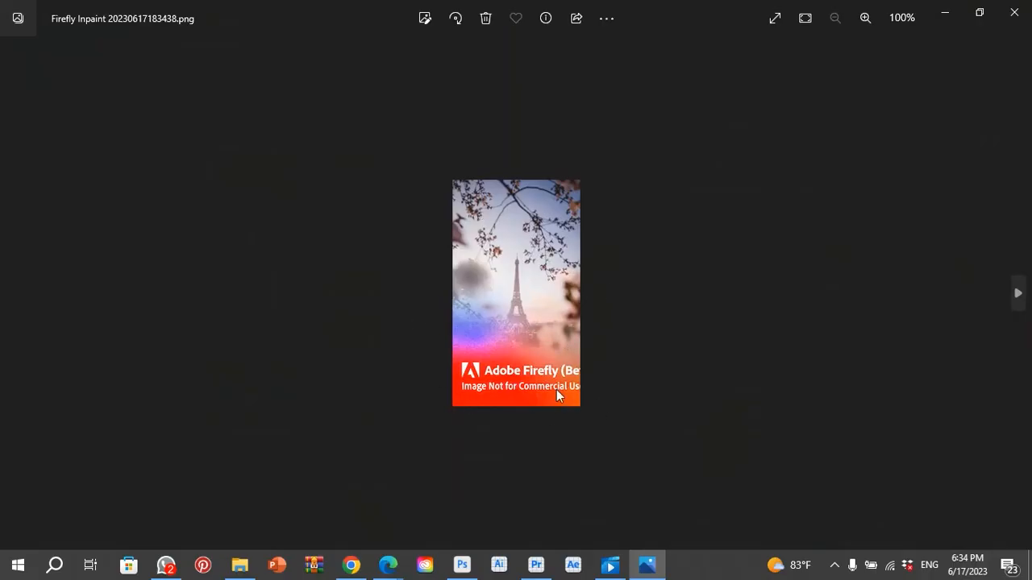
click(951, 12)
- Brush out a small area beside the Eiffel Tower, fill it with "flower", and download the resulting image
drag(472, 312, 473, 300)
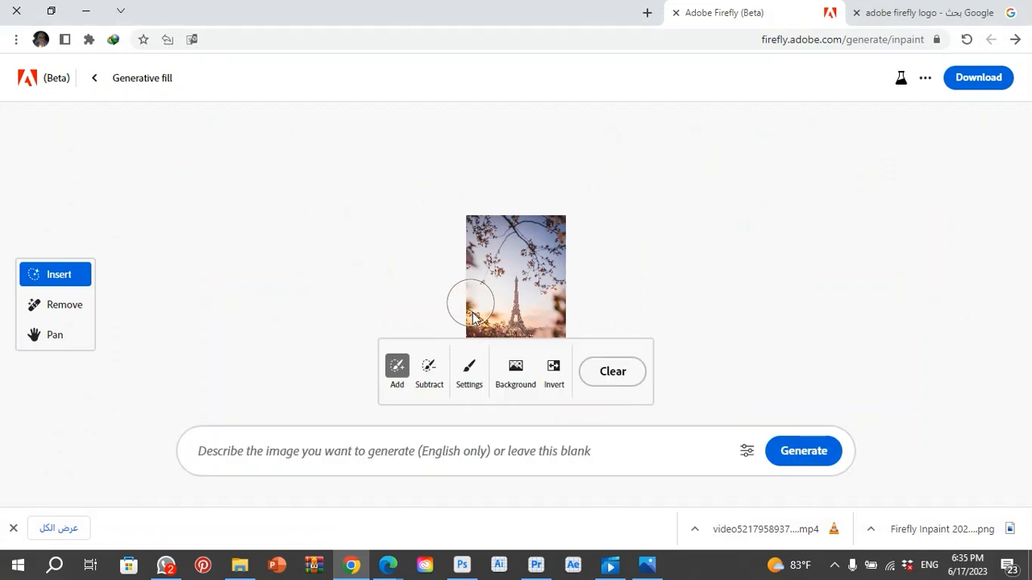
click(397, 451)
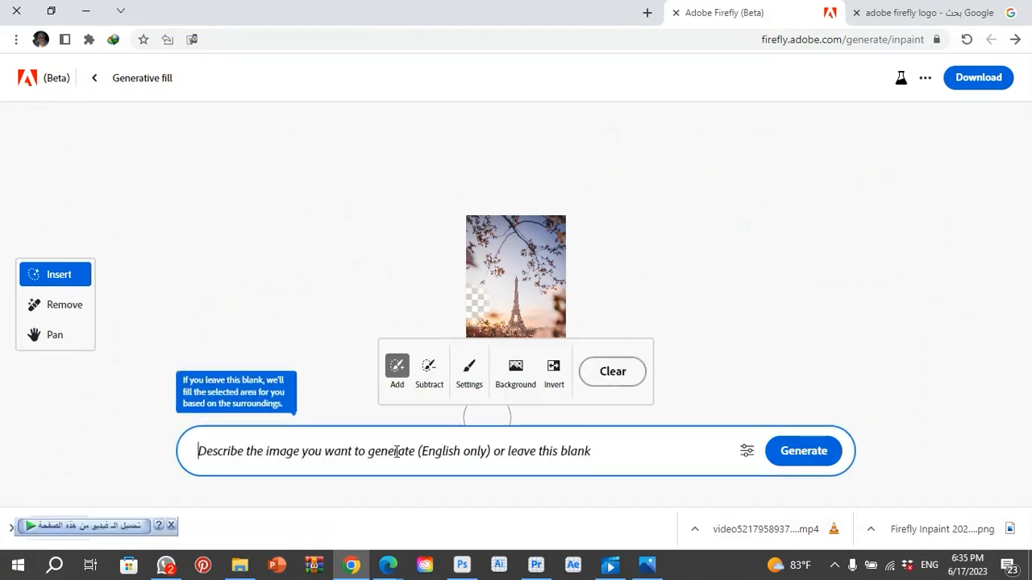
text(flower)
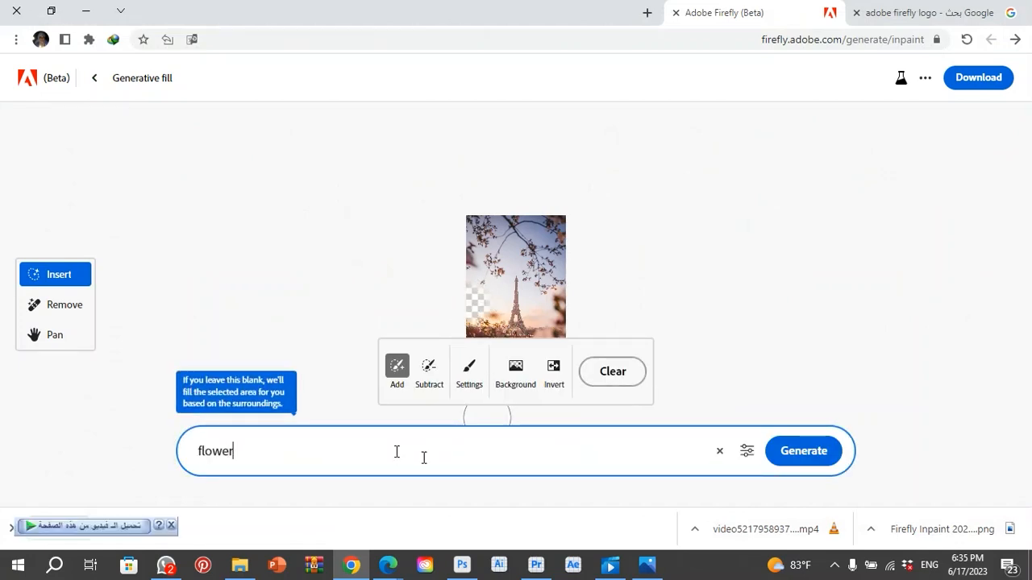
click(788, 449)
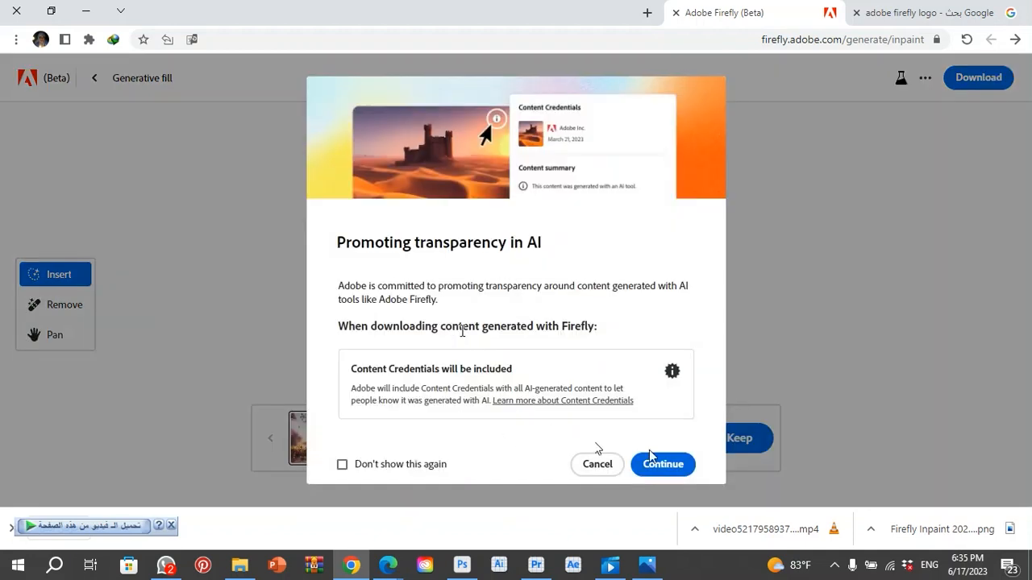
click(680, 465)
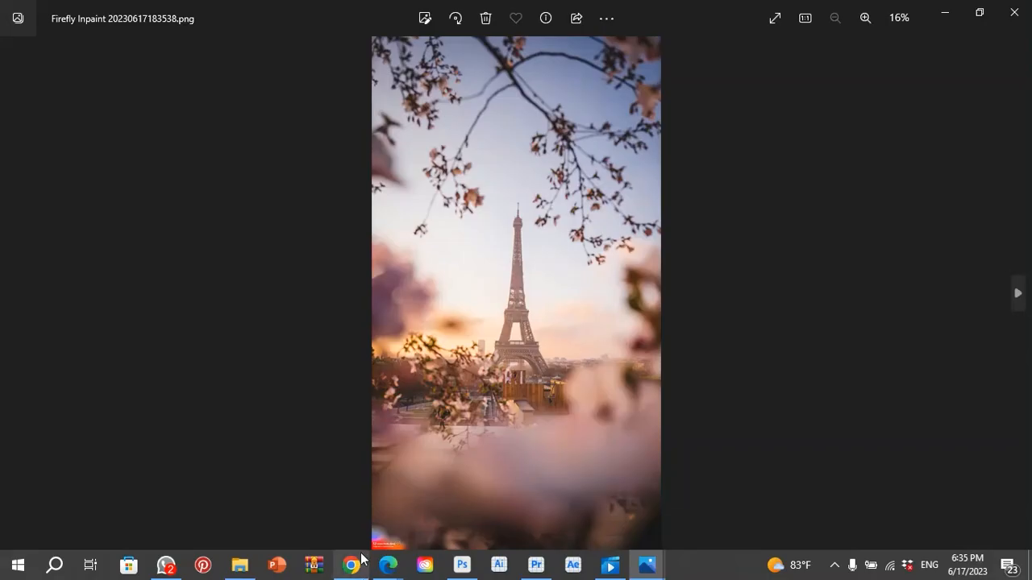
- Examine the size of the Adobe Firefly watermark in the lower-left corner of the downloaded Eiffel Tower image
scroll(366, 544, up, 6)
drag(212, 509, 320, 368)
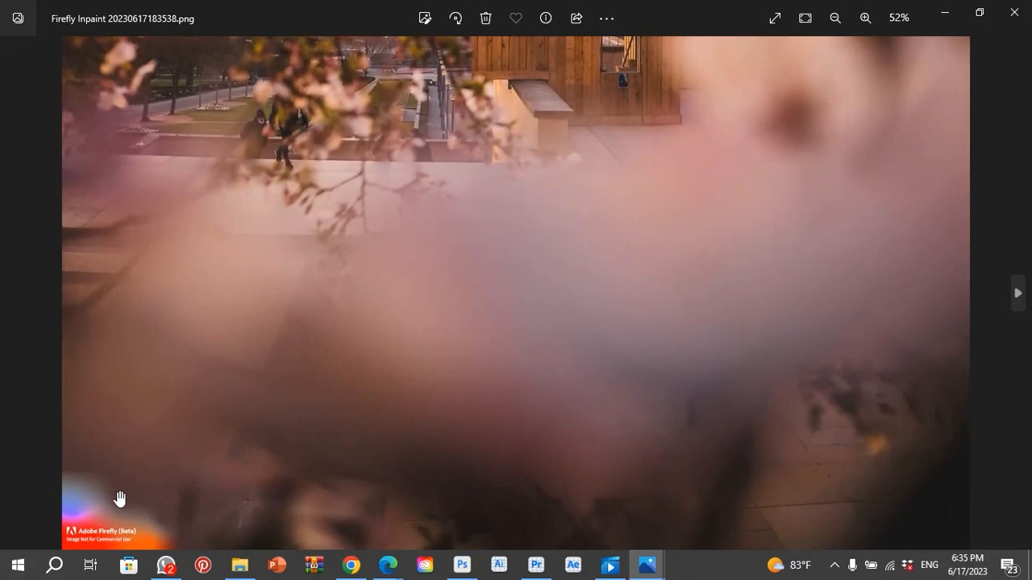
scroll(121, 495, up, 3)
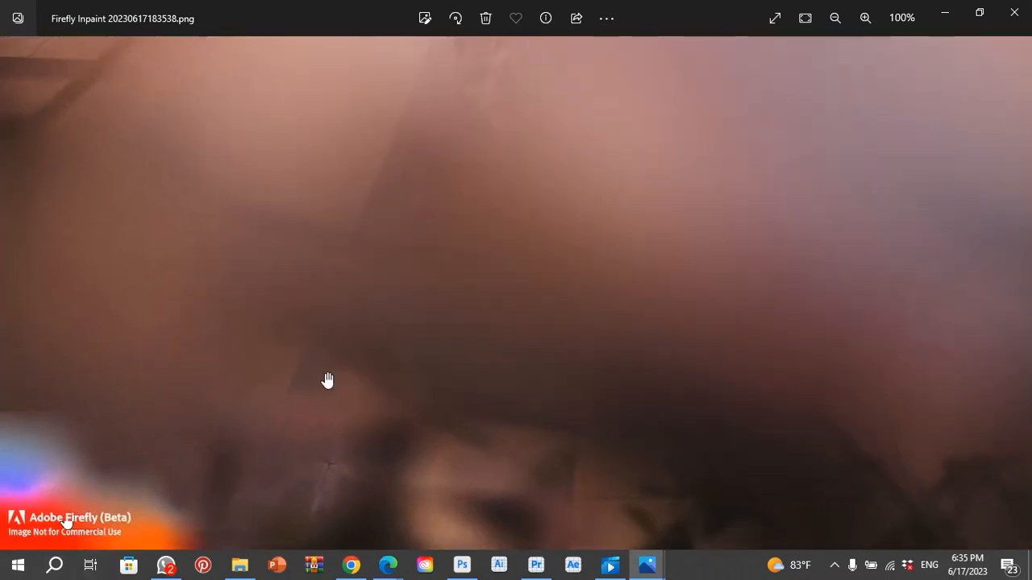
scroll(69, 525, up, 3)
scroll(371, 408, down, 5)
scroll(371, 406, down, 5)
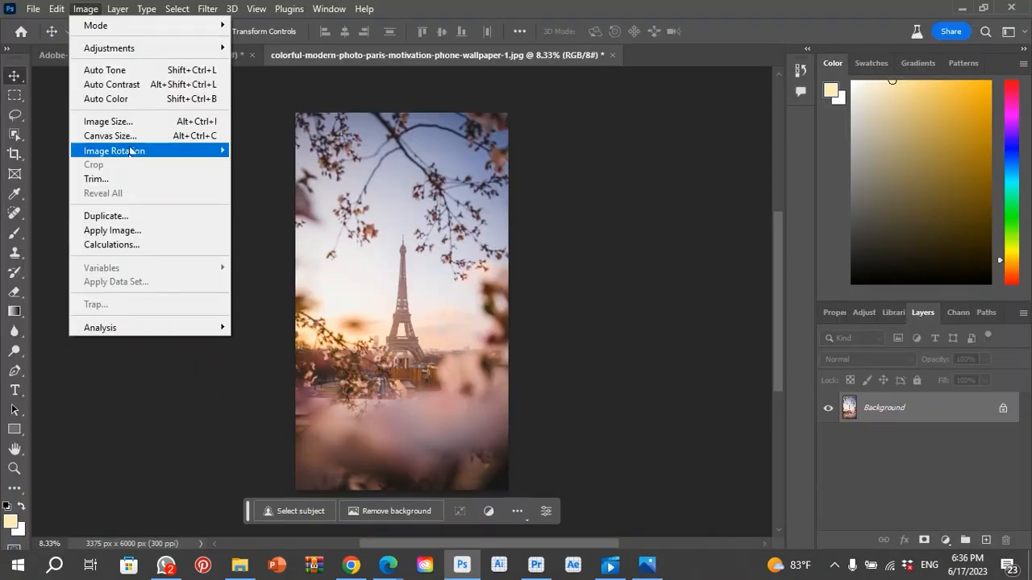
- In Photoshop, check the Paris wallpaper's image size in pixels and leave without resizing it
click(113, 121)
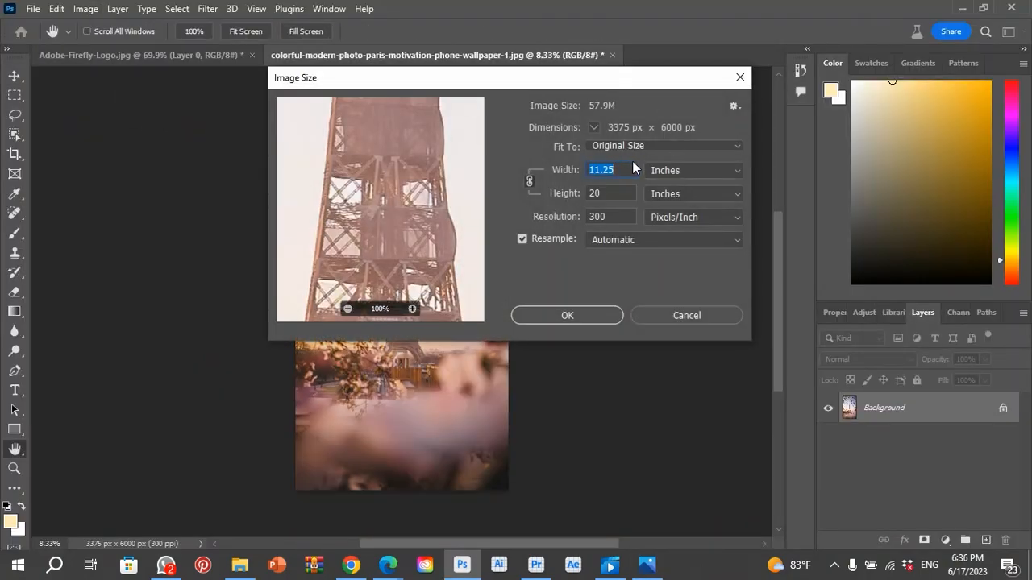
click(664, 171)
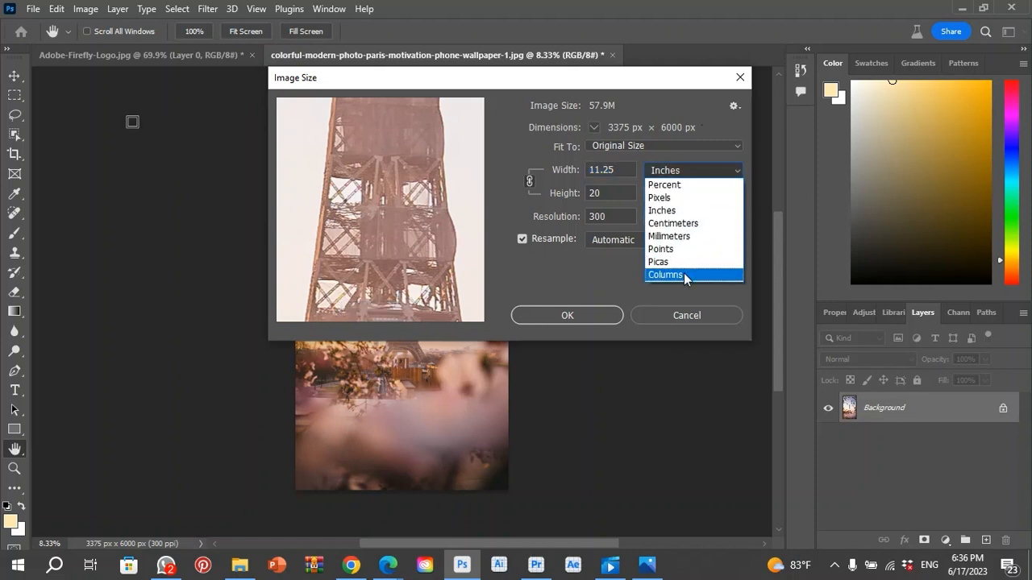
click(661, 197)
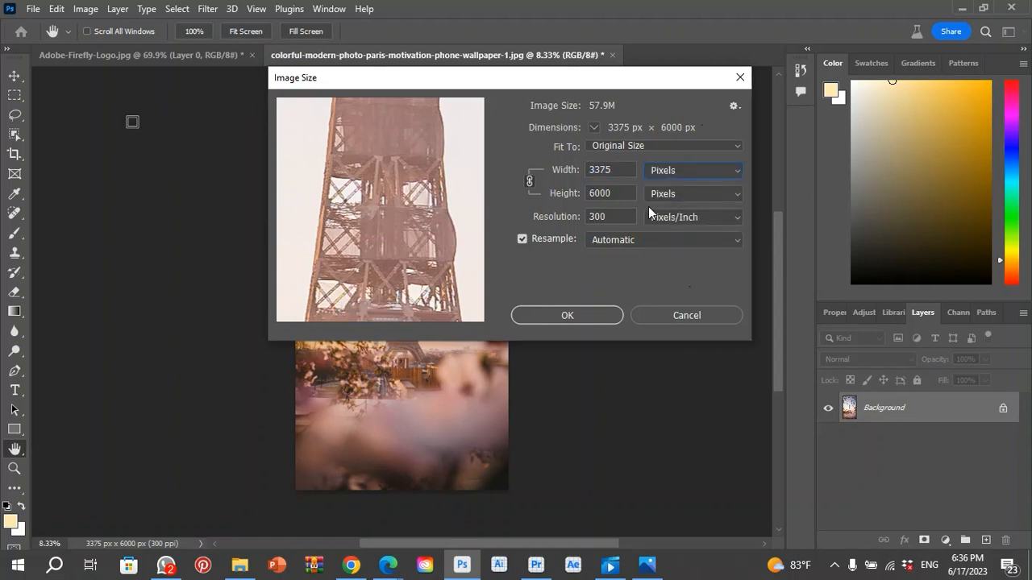
click(597, 171)
click(698, 315)
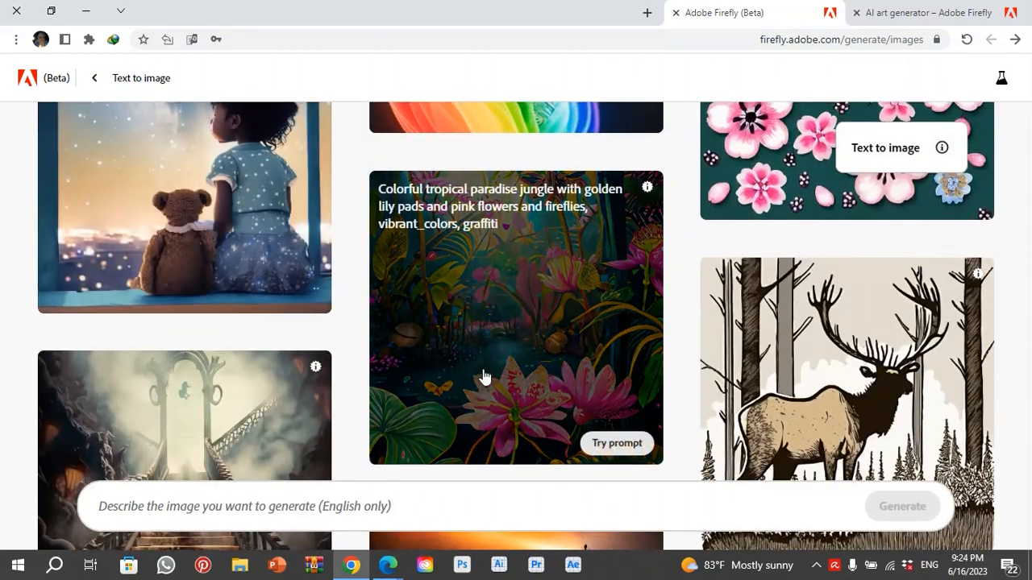
- Browse Firefly's Text to image gallery and try the prompt of the young girl and her teddy bear looking at the stars
scroll(483, 377, up, 2)
scroll(638, 296, up, 2)
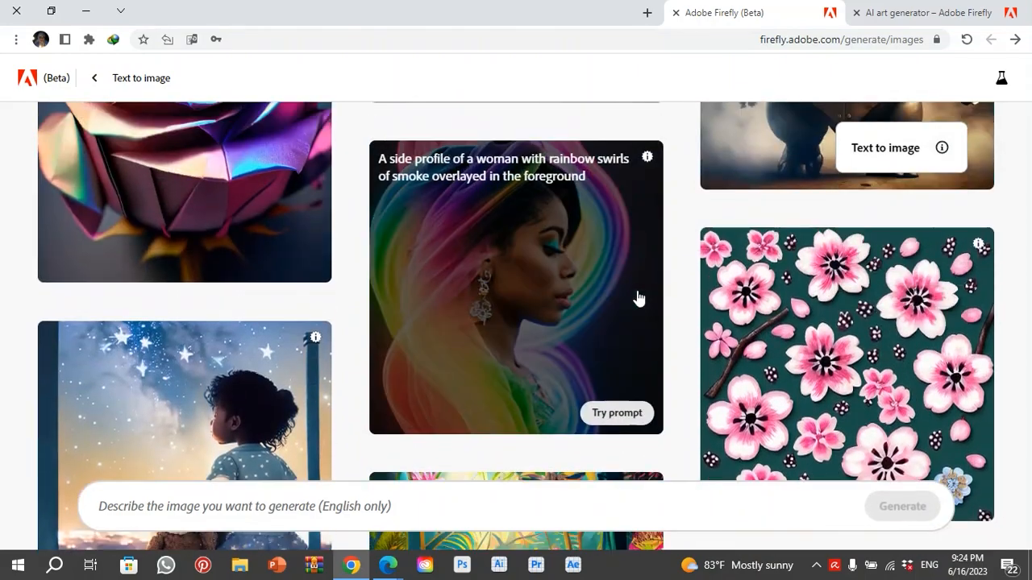
scroll(638, 298, down, 2)
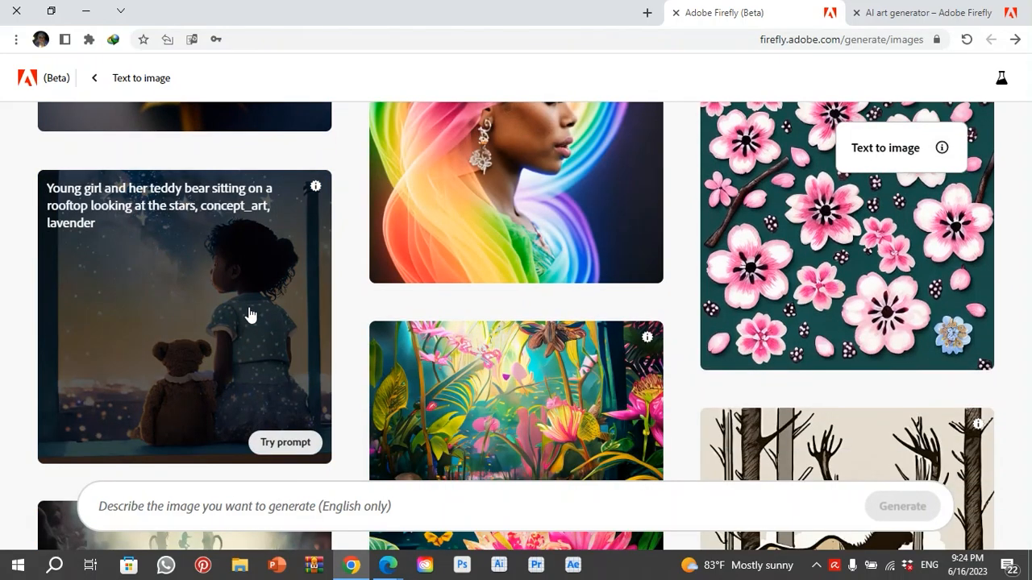
click(249, 314)
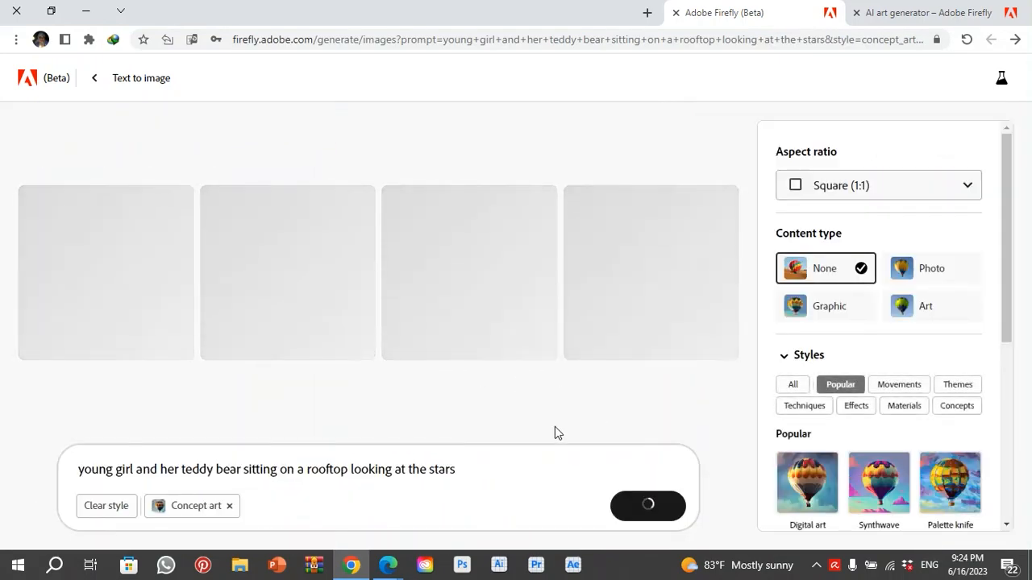
- Change the prompt to "young boy and his teddy bear sitting on a rooftop looking at the stars" and generate the images
double_click(126, 469)
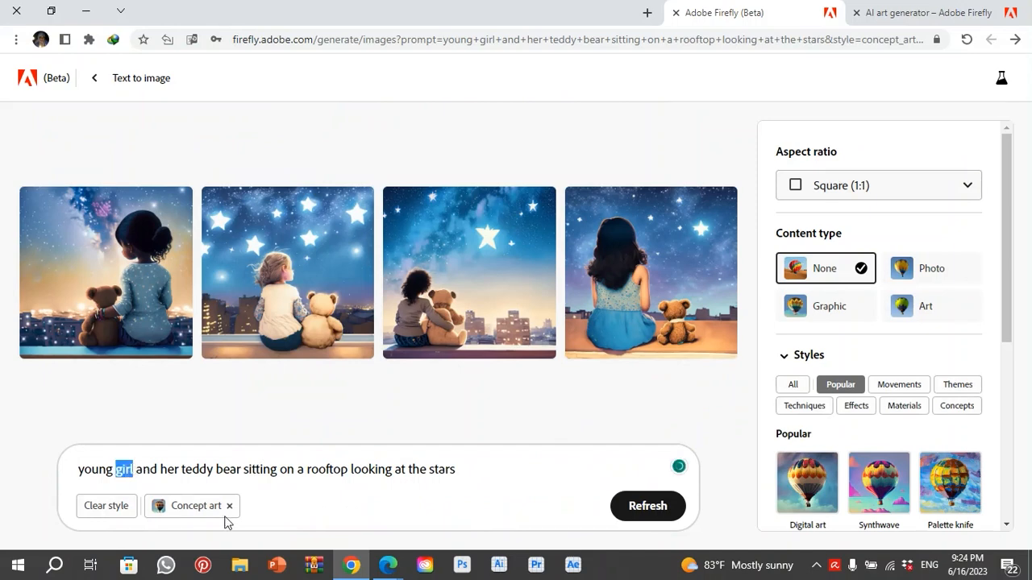
text(bo)
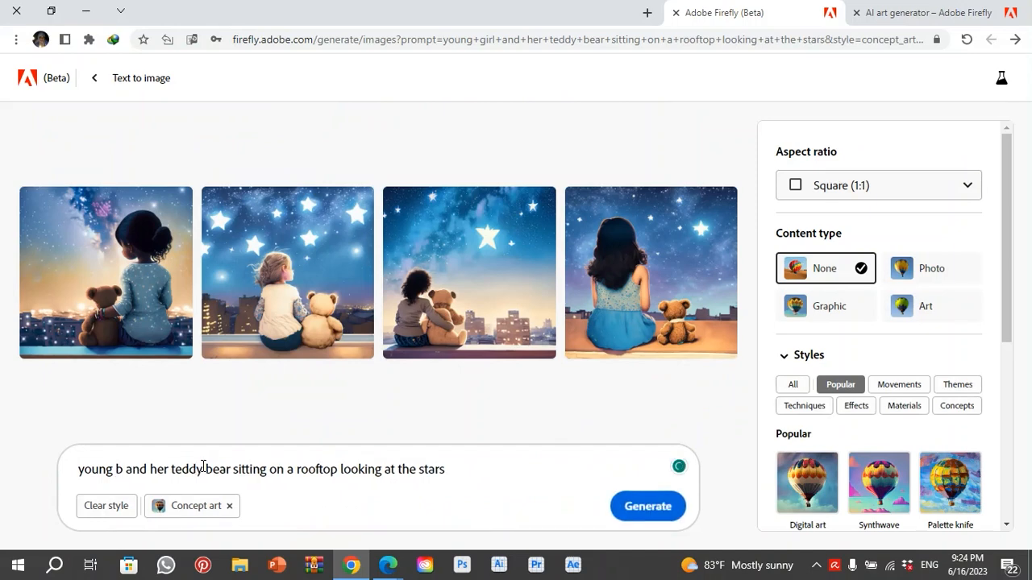
text(y)
drag(170, 469, 183, 469)
text(is)
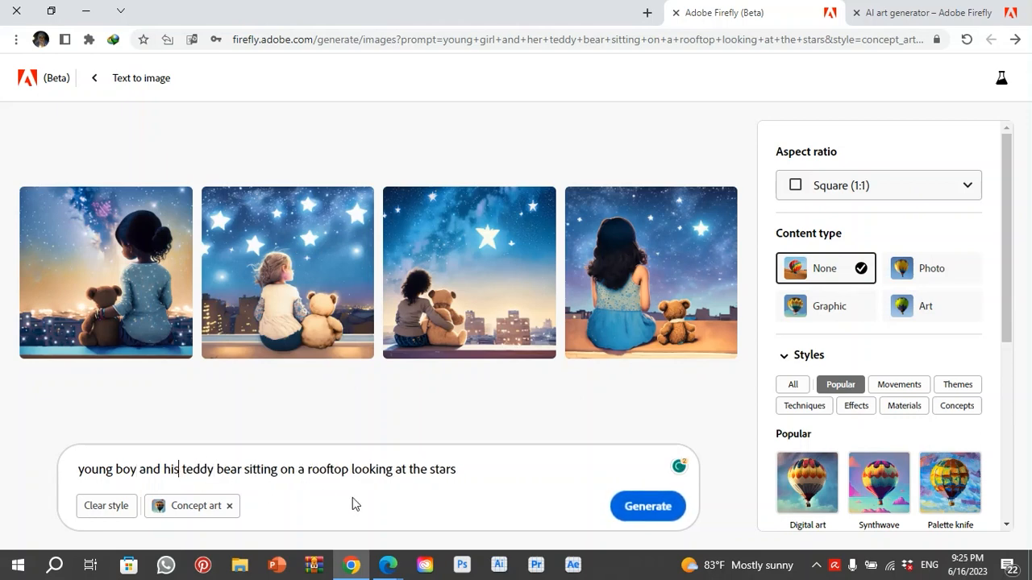
click(644, 506)
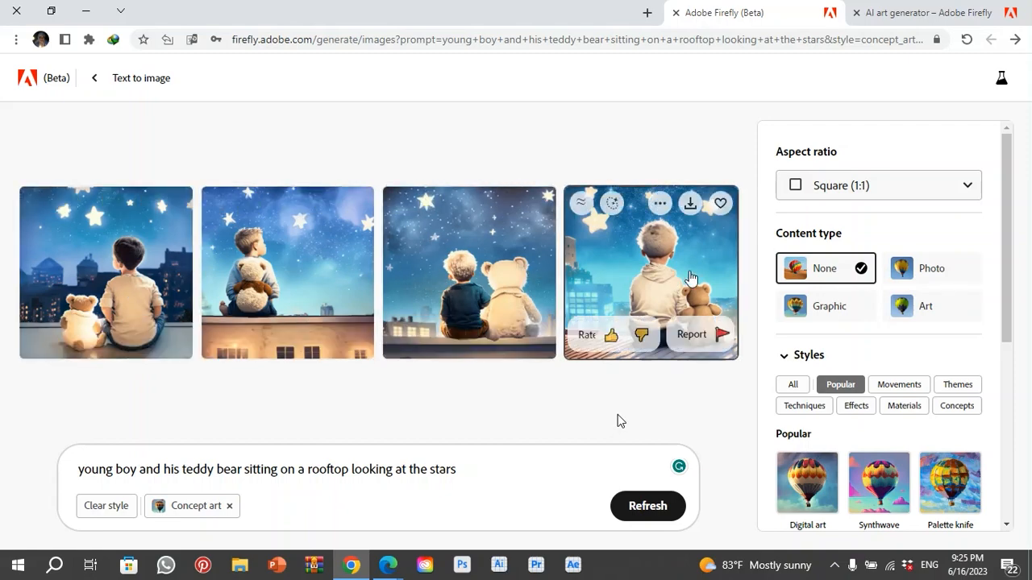
- Review the available style, Color and tone, Lighting and Composition options for the teddy bear images
scroll(878, 194, down, 1)
scroll(879, 198, up, 1)
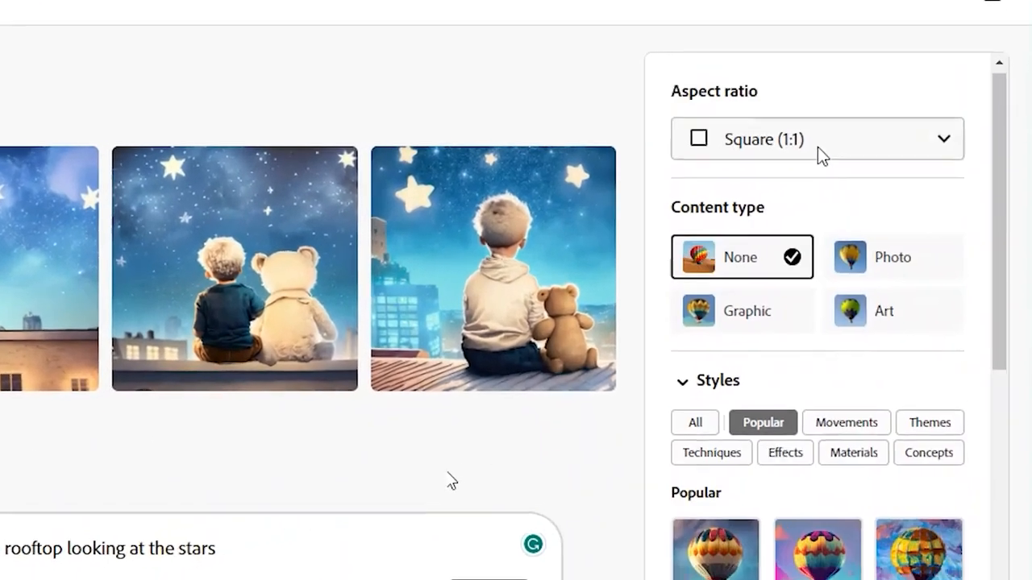
scroll(878, 225, down, 6)
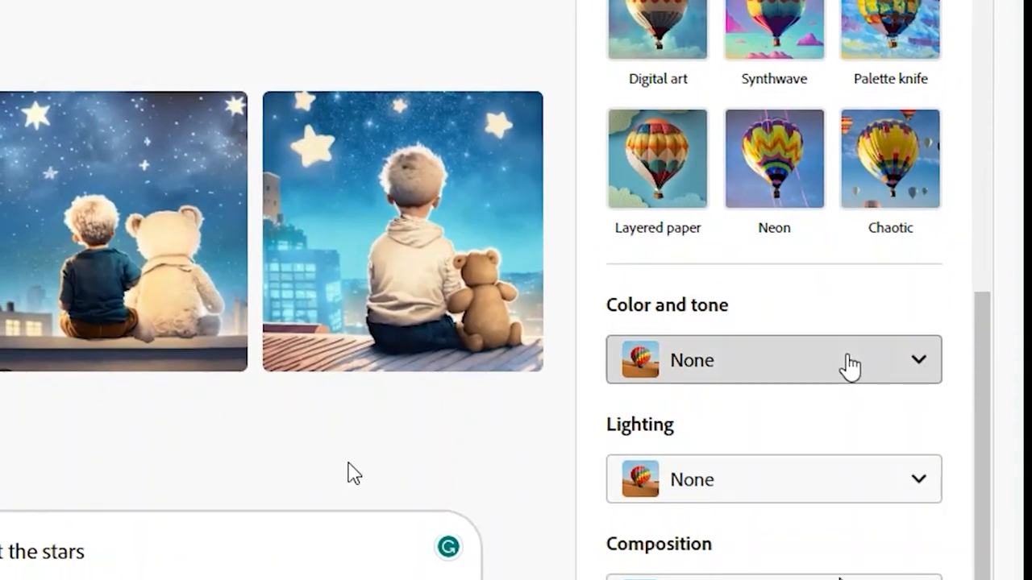
click(842, 372)
click(867, 465)
click(867, 473)
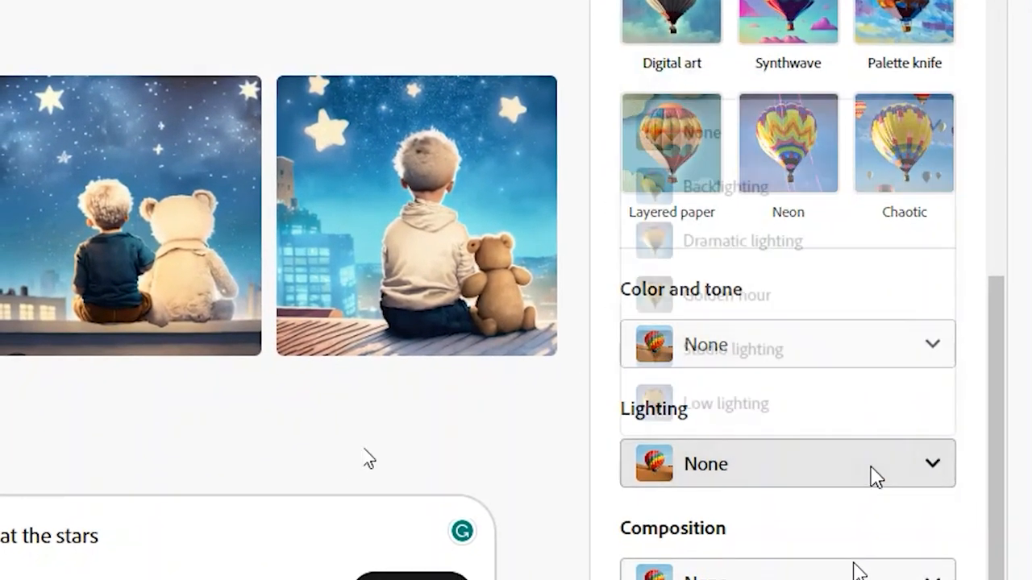
click(868, 576)
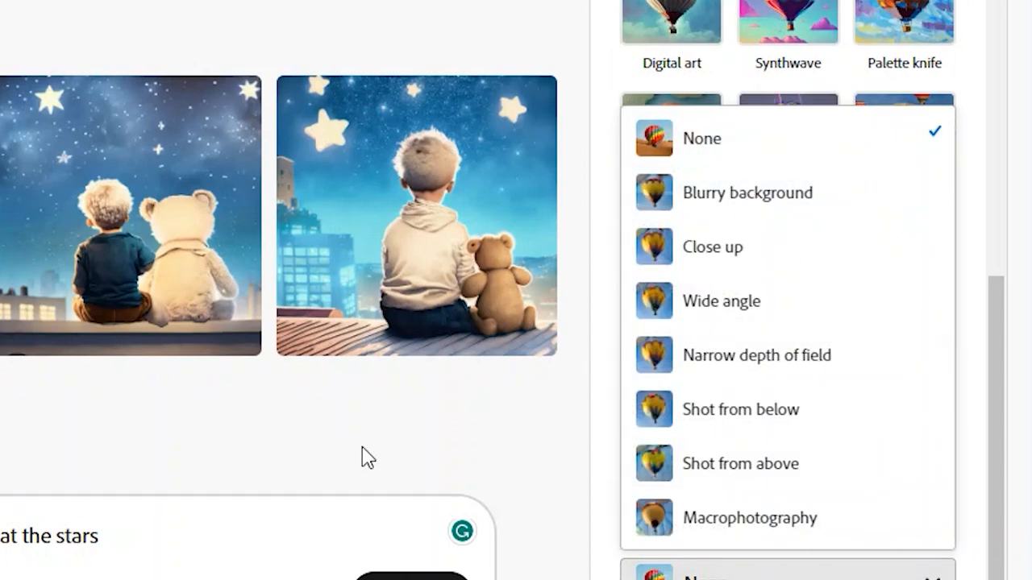
click(362, 448)
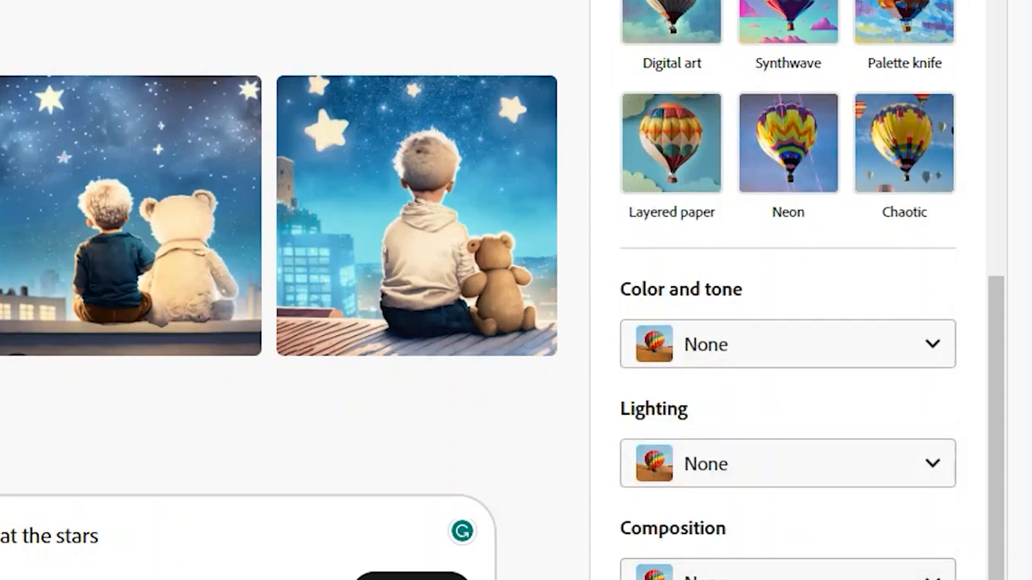